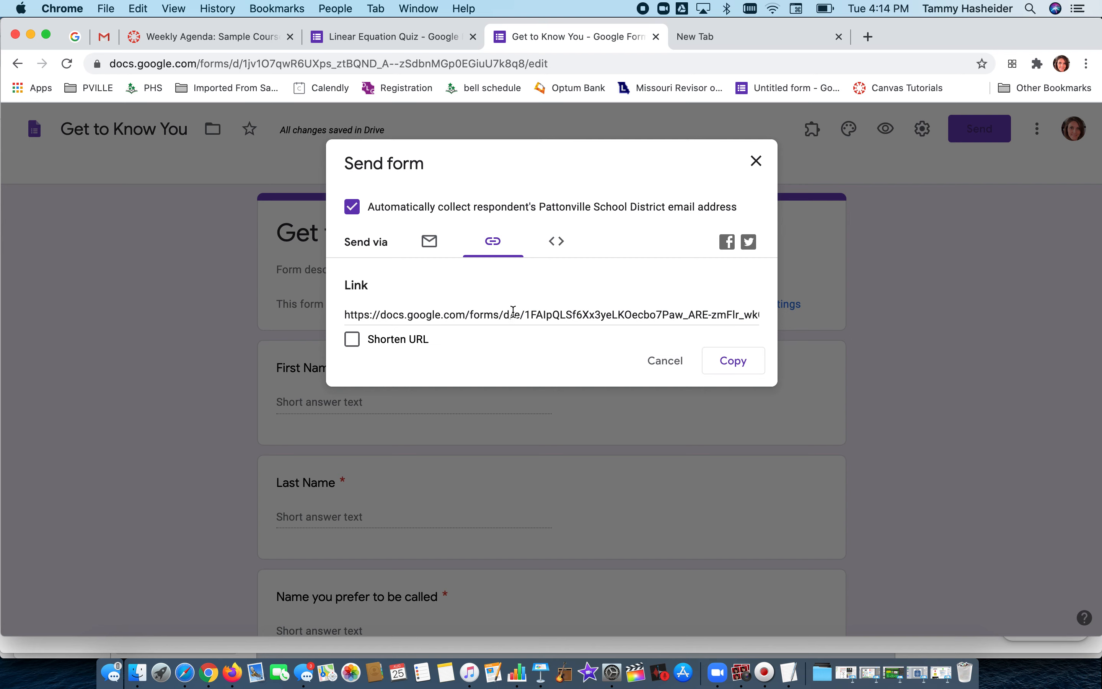
Copy the form's embed HTML code from the Send form dialog.
click(556, 243)
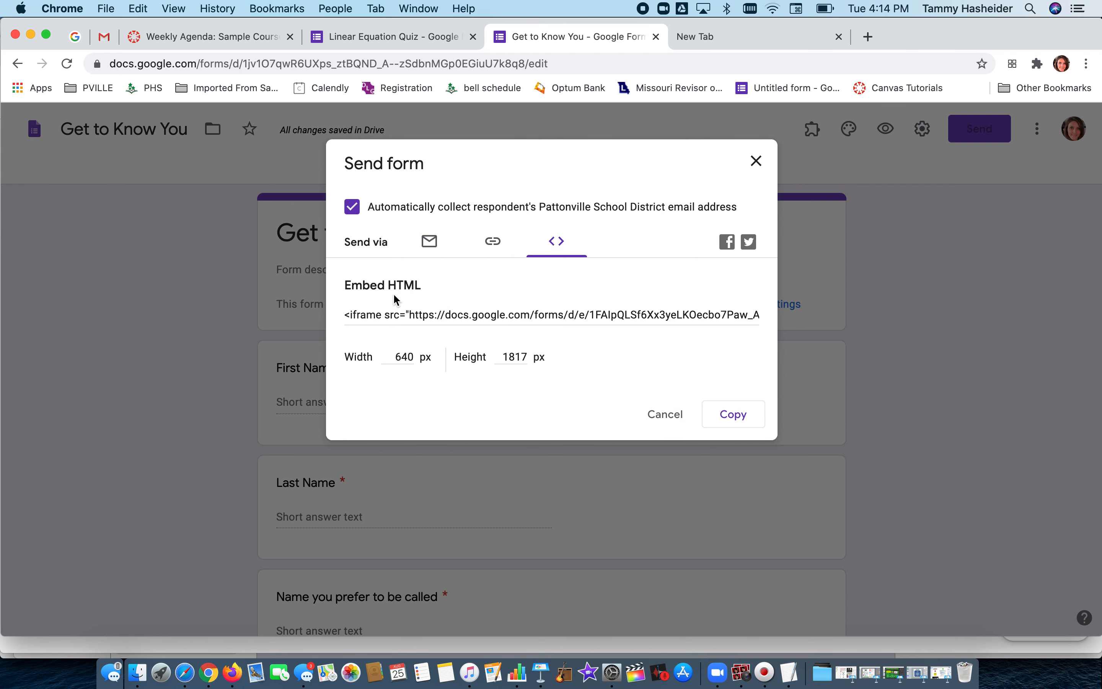
click(414, 312)
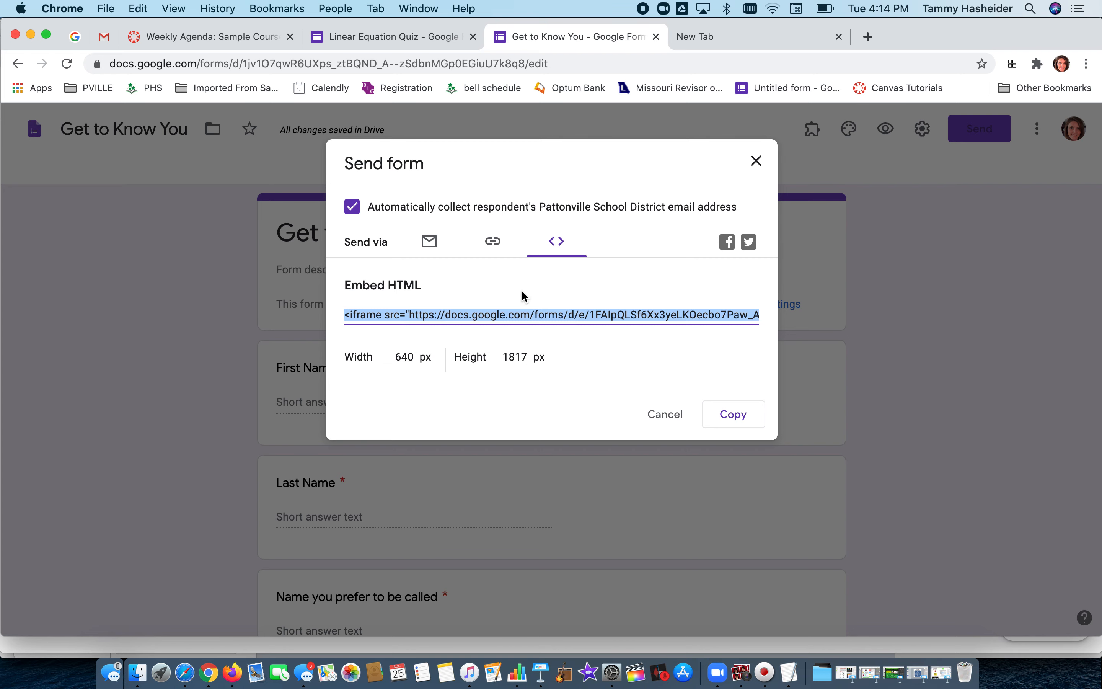
click(731, 420)
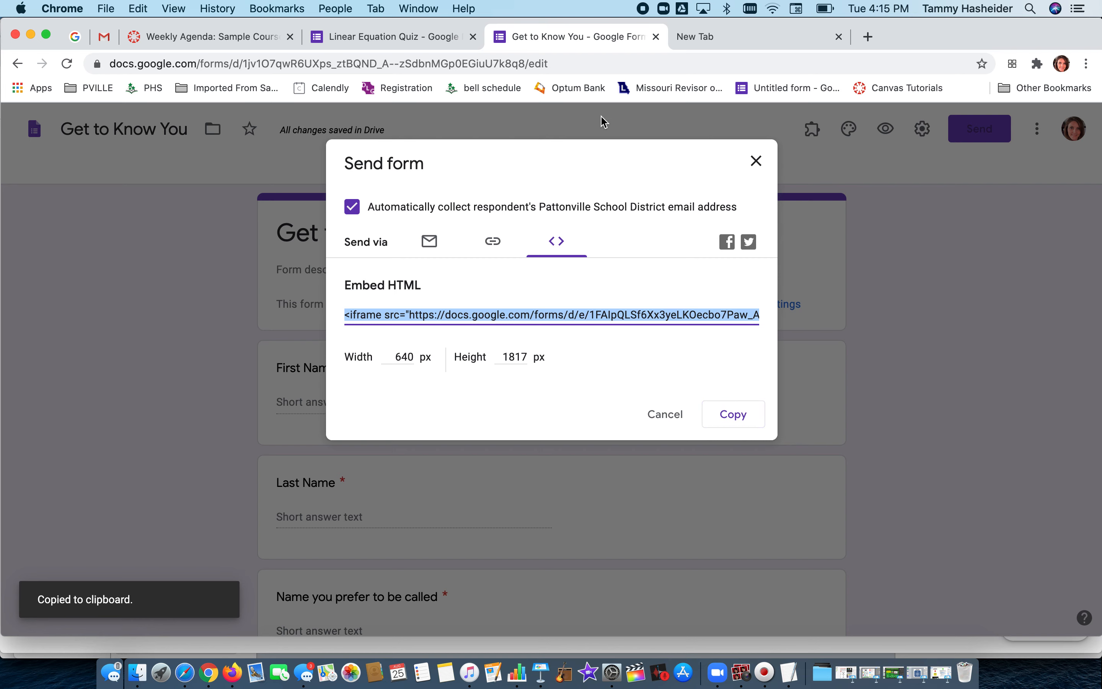
Switch to the Canvas course tab and open the list of all course pages.
click(222, 36)
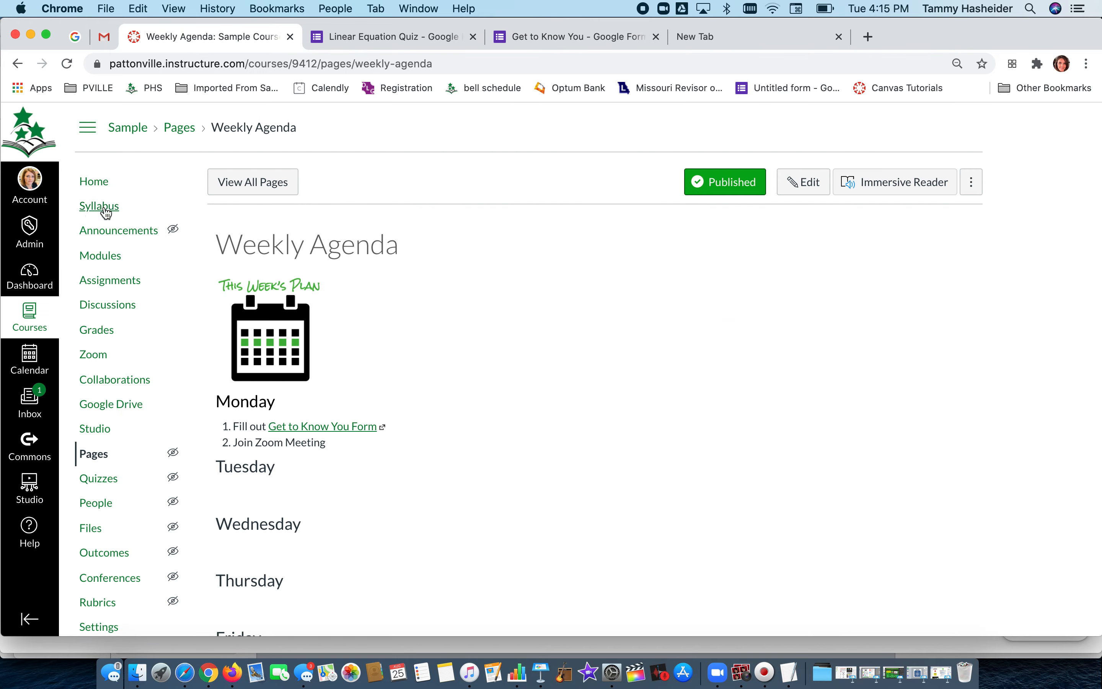
click(94, 182)
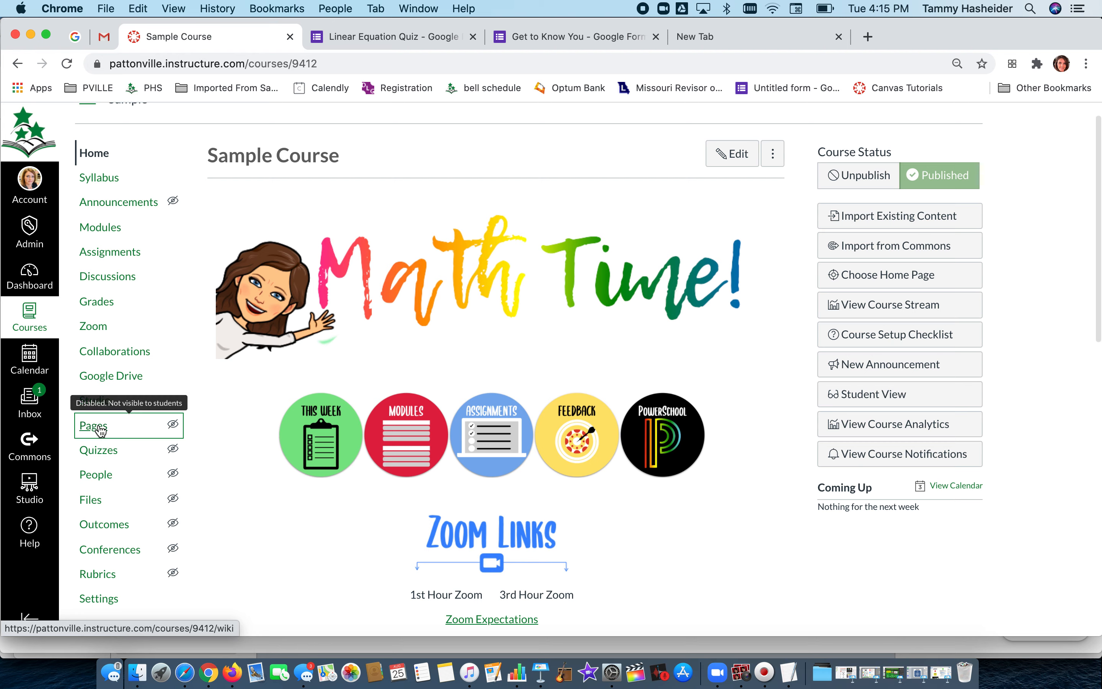
click(96, 453)
click(99, 428)
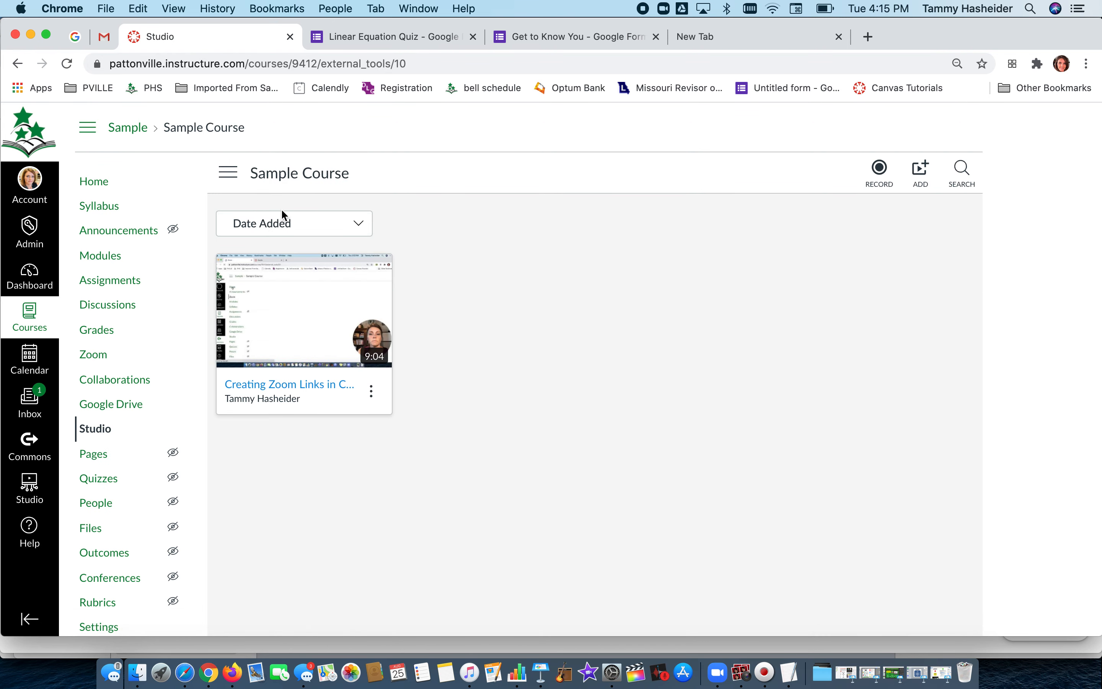
scroll(109, 455, down, 1)
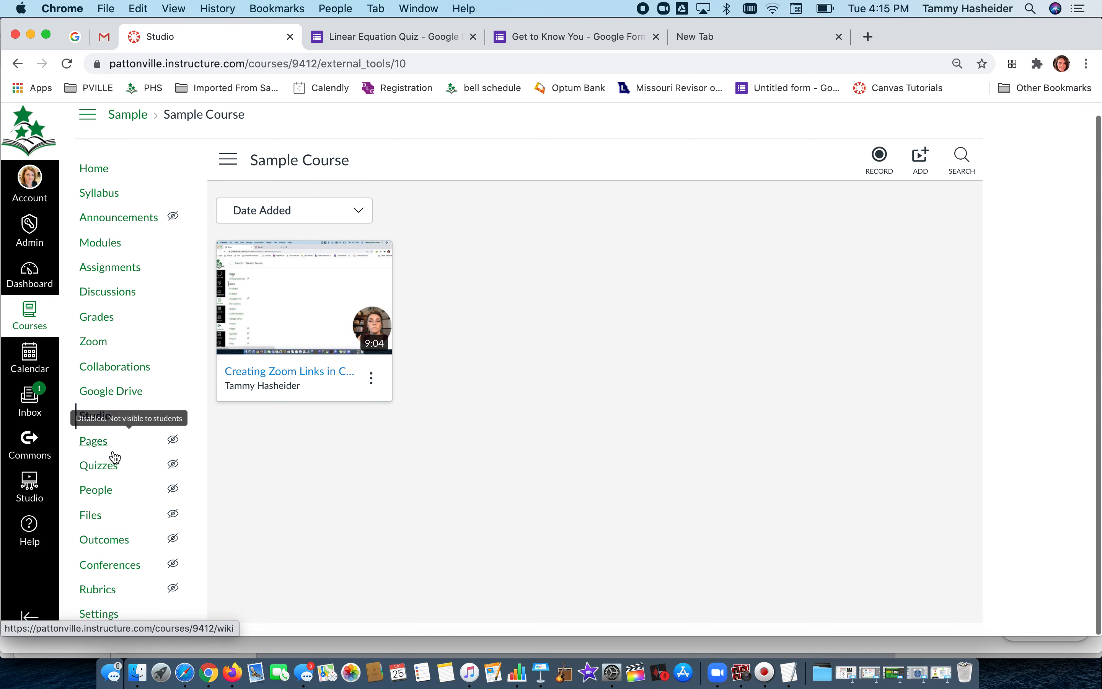
click(94, 442)
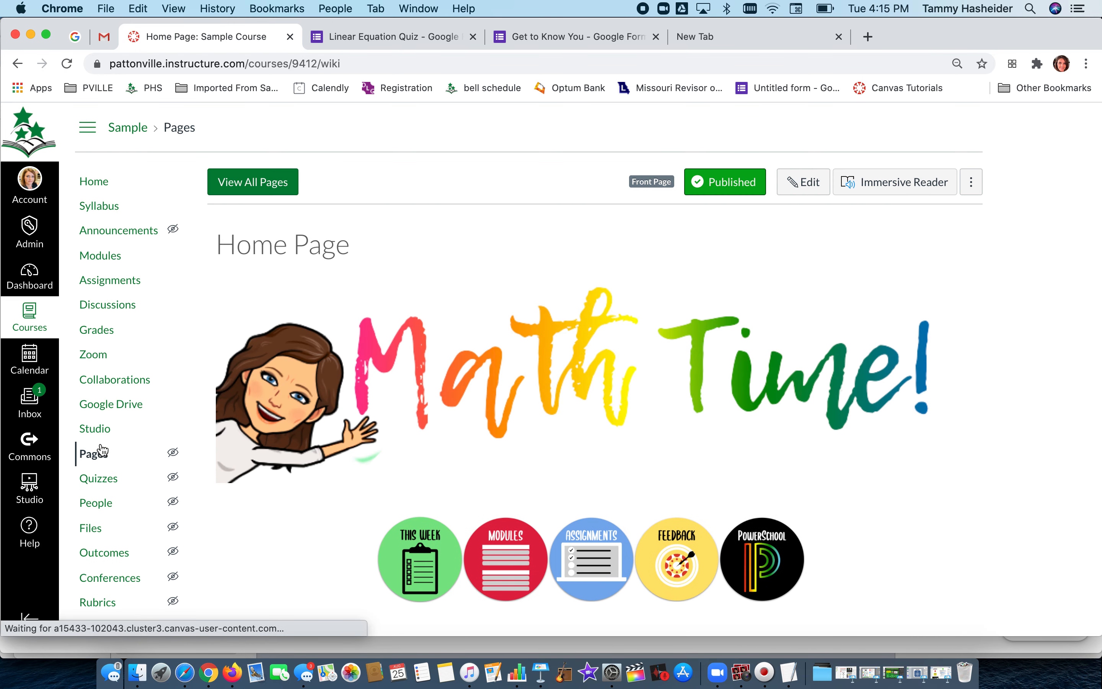
click(257, 183)
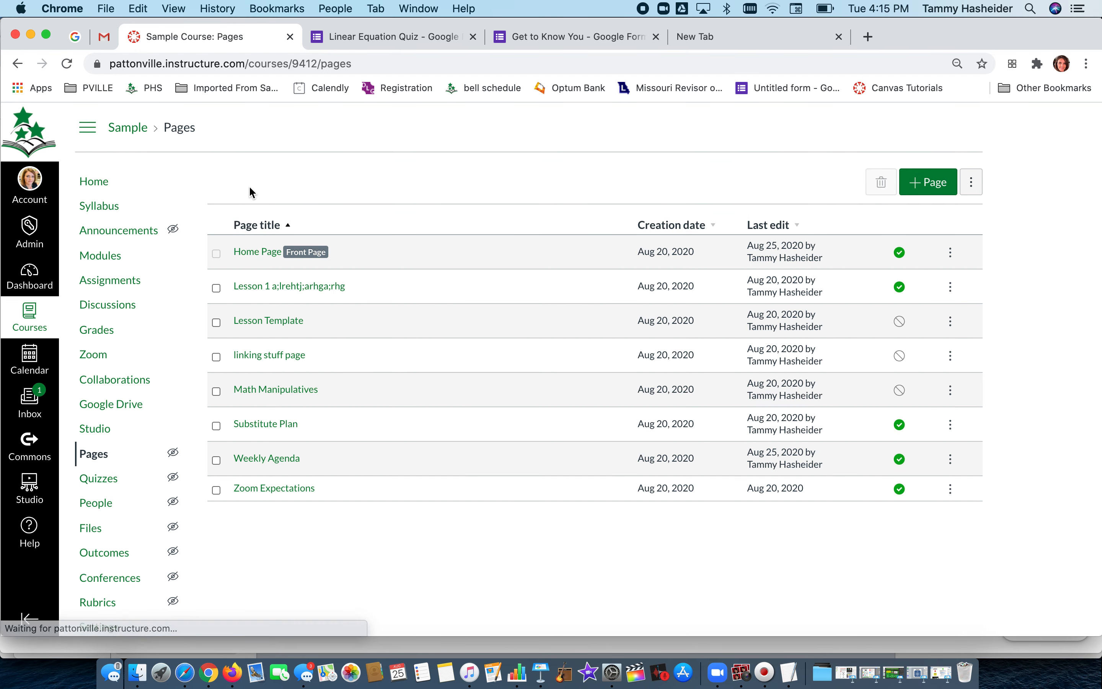
Create a new course page titled "Google Form".
click(924, 183)
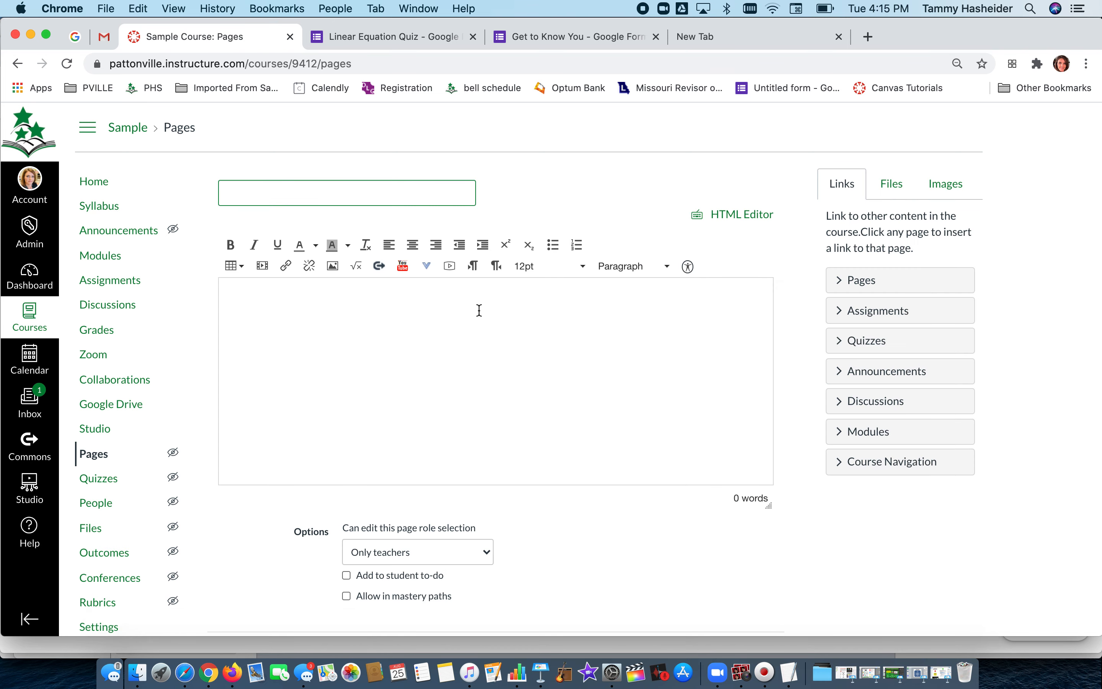
click(367, 193)
text(Googl eFo)
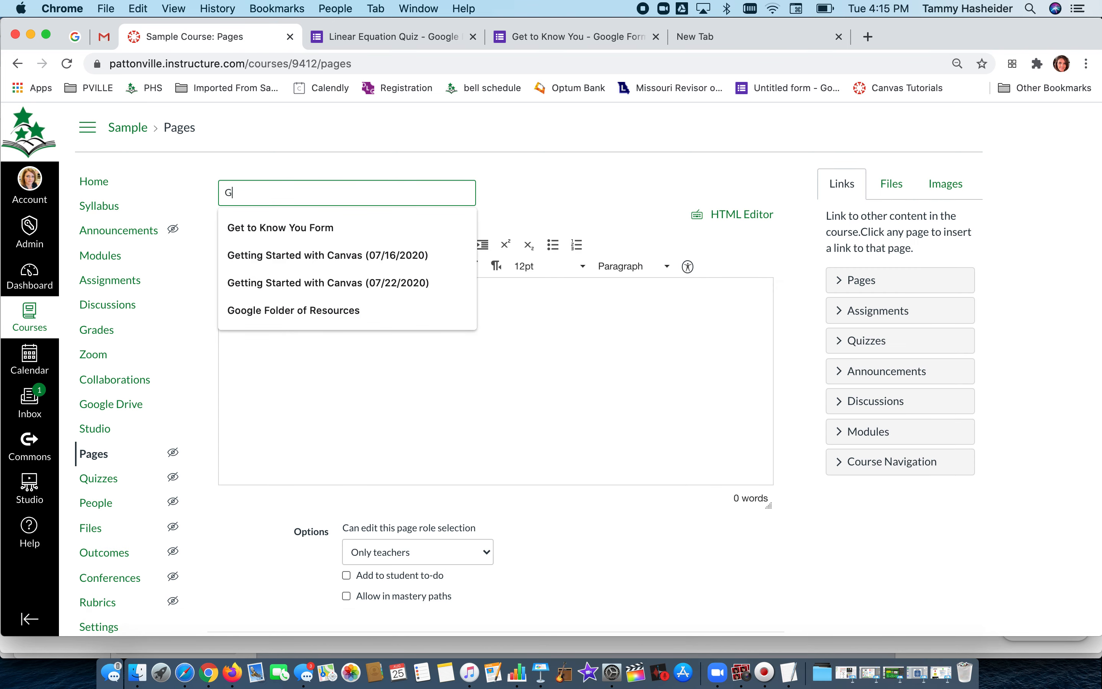
key(BackSpace)
key(BackSpace)
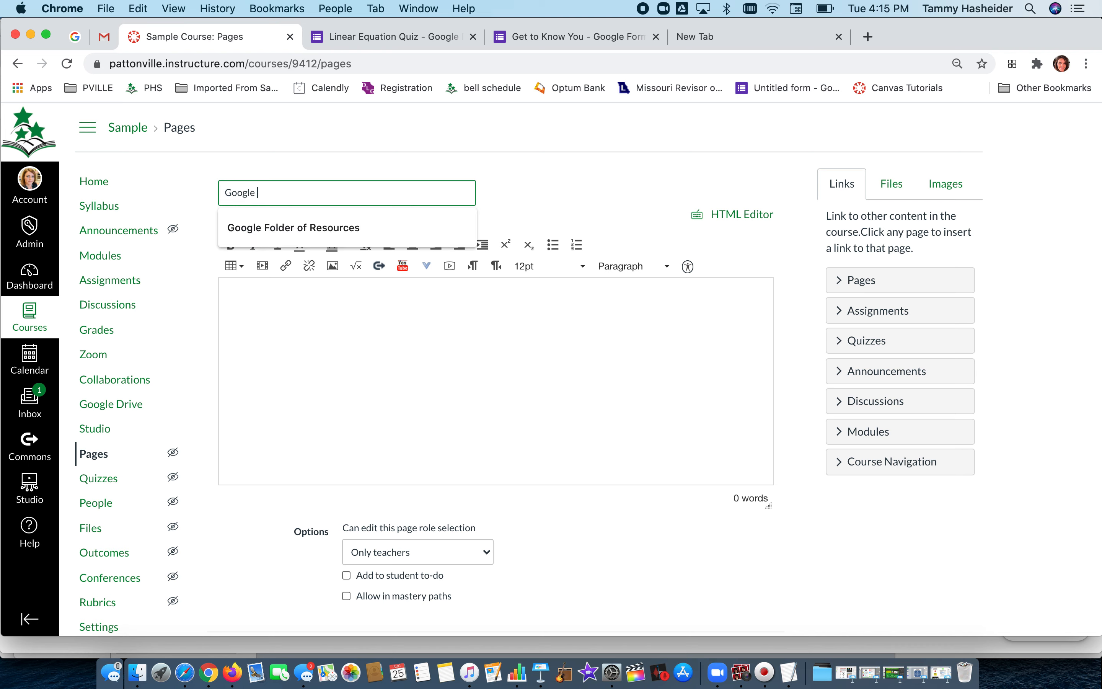
text(e Form)
click(351, 351)
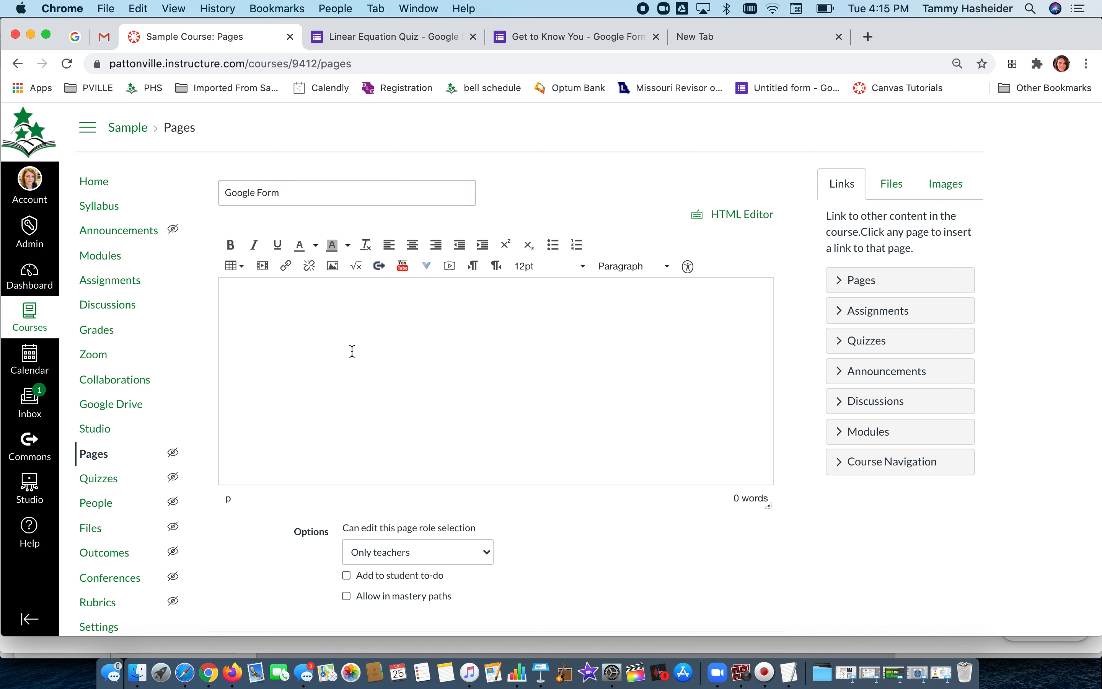
Paste the copied embed code into the page body using the HTML editor, then return to the rich content editor.
click(730, 218)
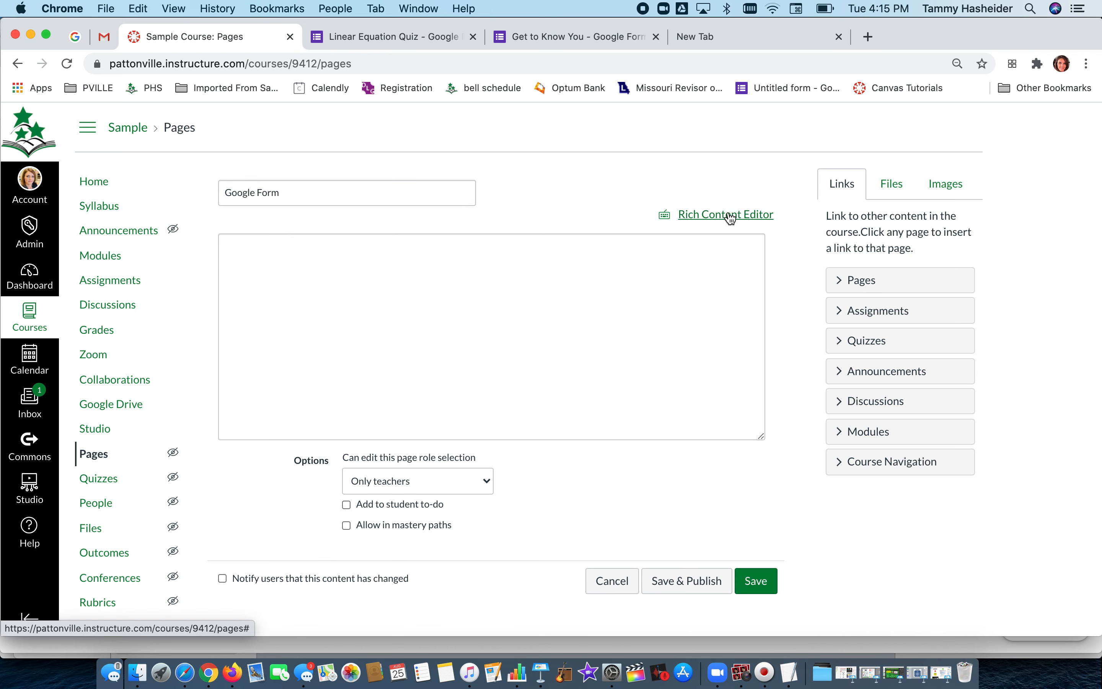
click(511, 268)
text(<iframe src="https://docs.google.com/forms/d/e/1FAIpQLSf6Xx3yeLKOecbo7Paw_ARE-zmFlr_wkGnYc6tEwVeZPEhCdQ/viewform?embedded=true" width="640" height="1817" frameborder="0" marginheight="0" marginwidth="0">Loading…</iframe>)
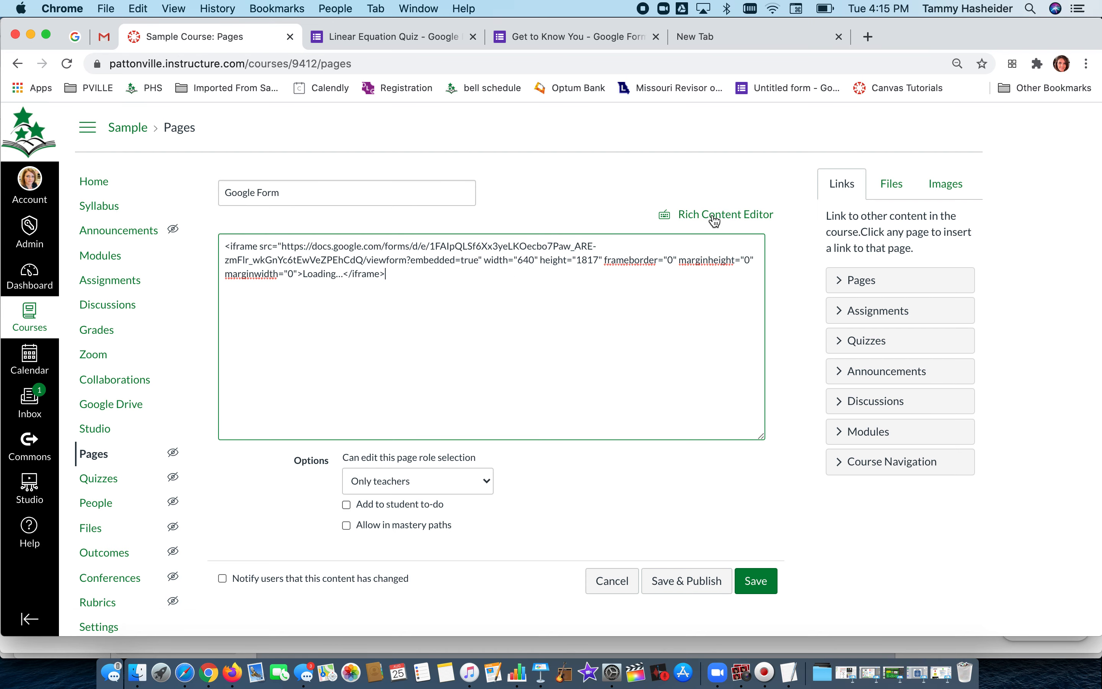
click(697, 218)
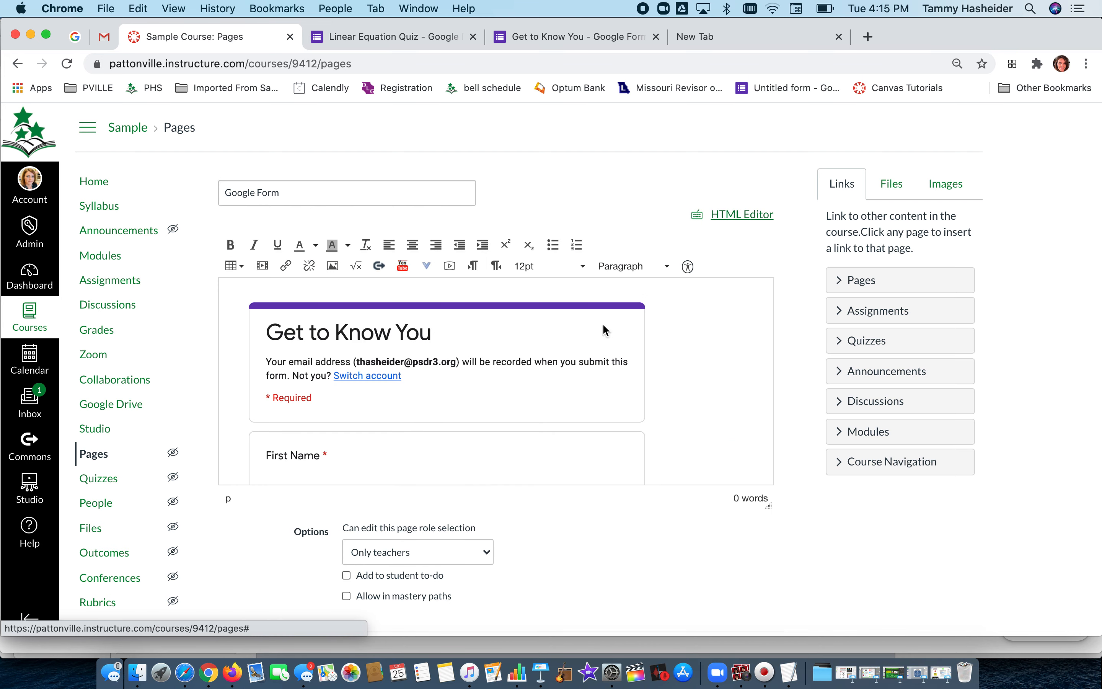
Save and publish the Google Form page.
scroll(528, 398, down, 10)
scroll(528, 398, down, 2)
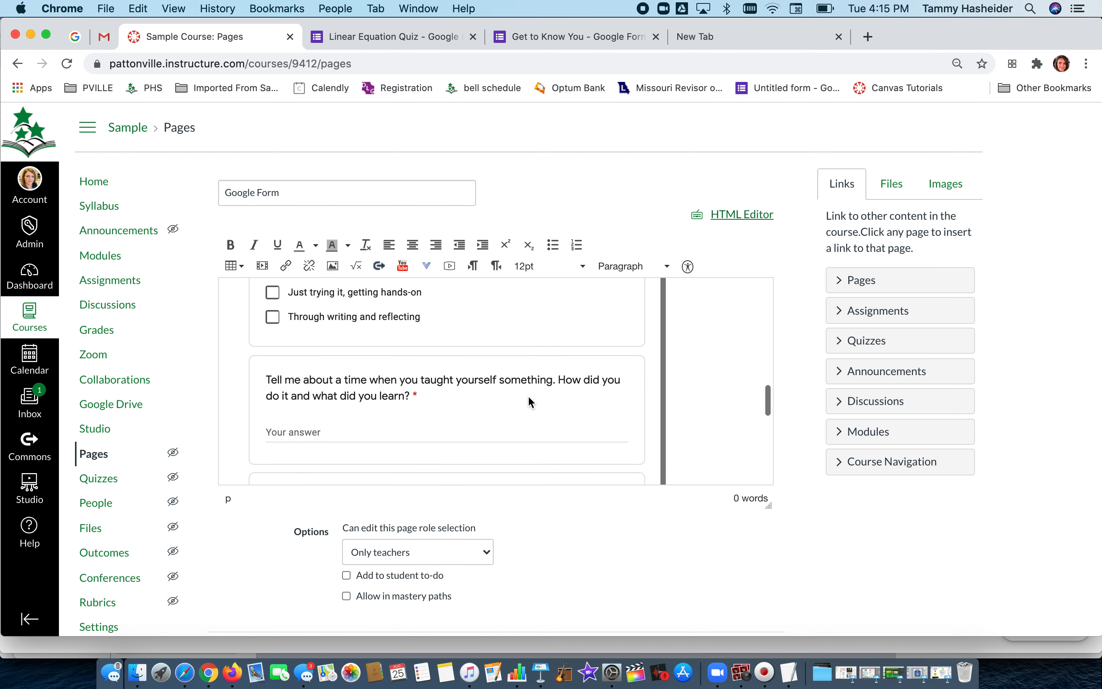
scroll(537, 547, down, 2)
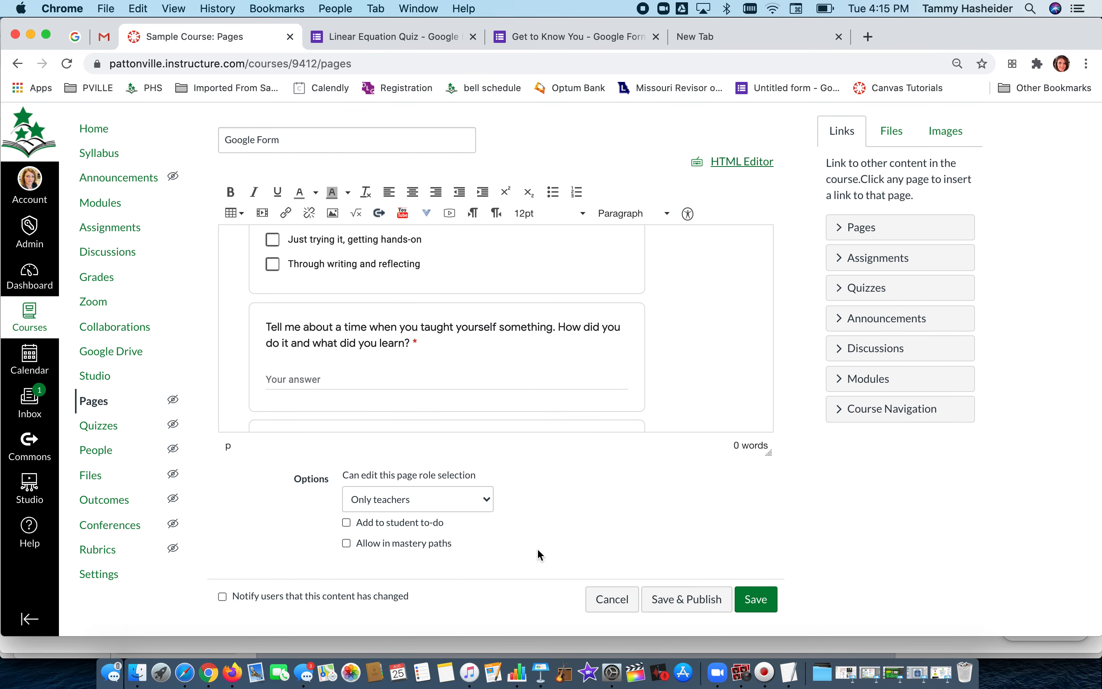
click(704, 598)
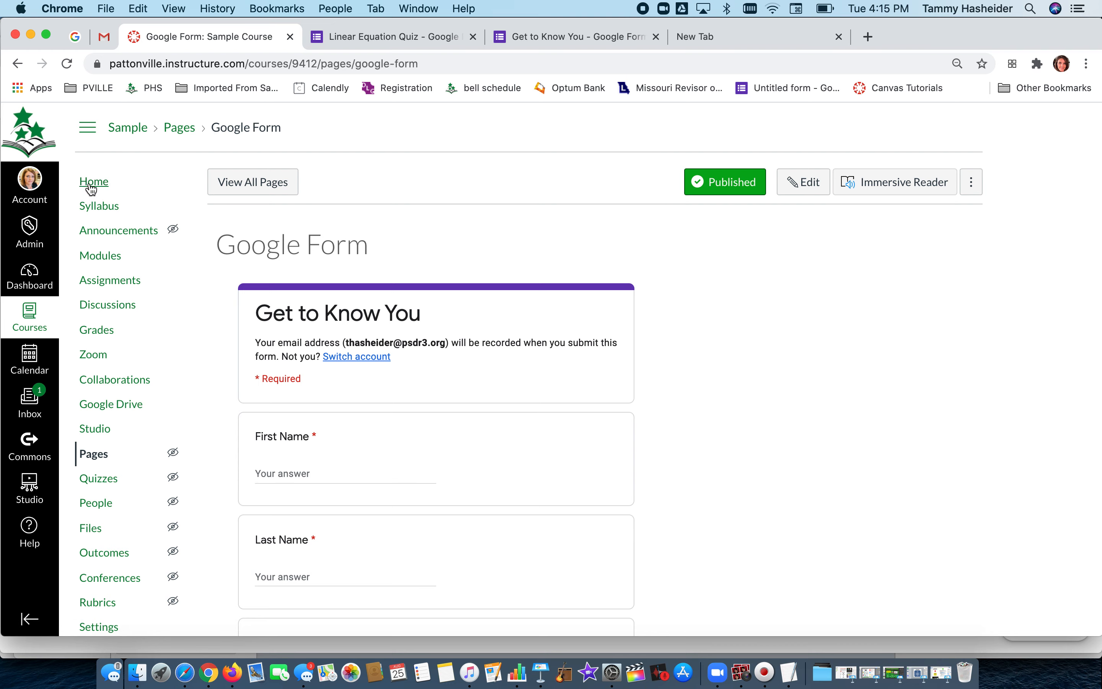
Add the Google Form page as an item to the This Week module.
click(96, 258)
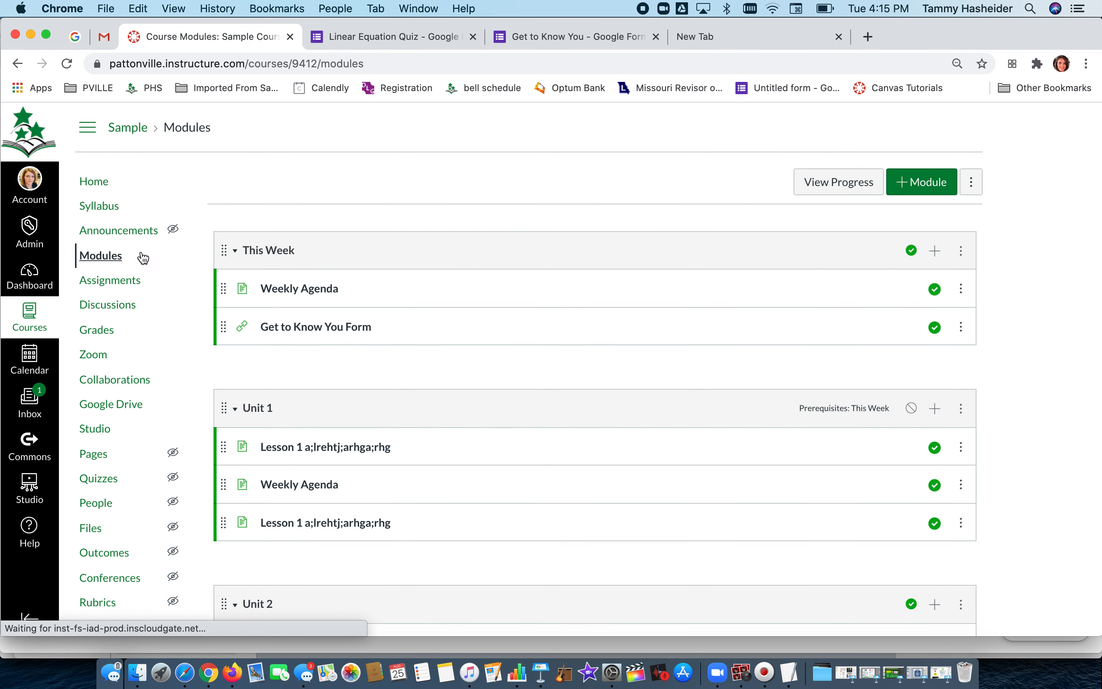
click(934, 250)
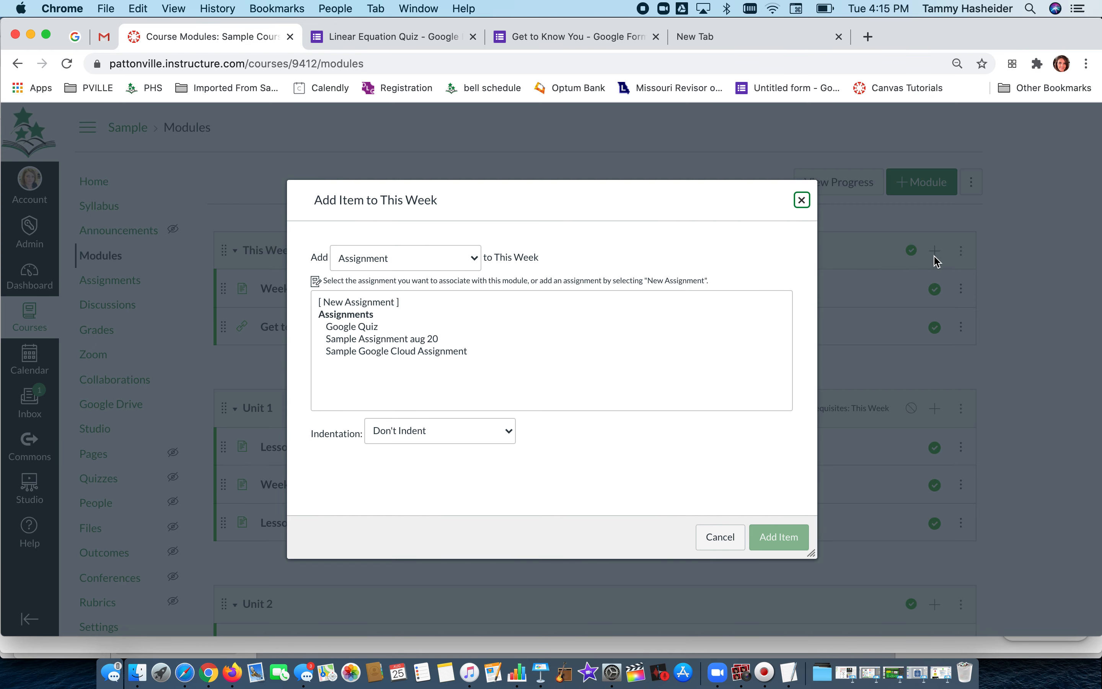
click(472, 258)
click(423, 296)
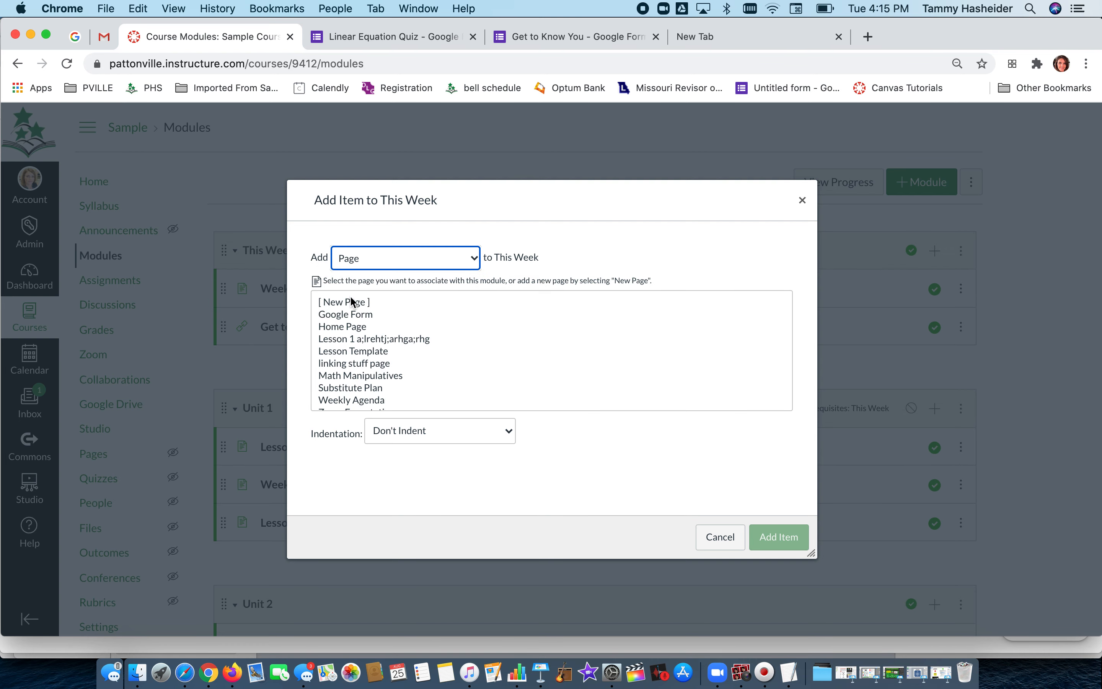
scroll(354, 343, down, 1)
scroll(367, 378, up, 1)
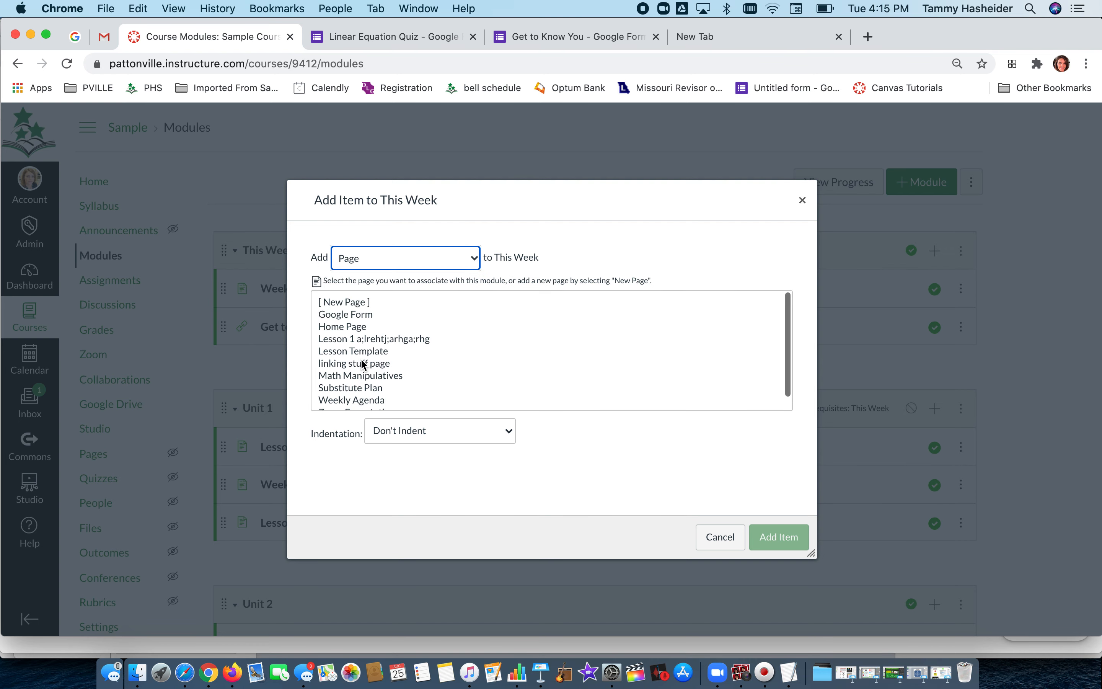
click(354, 314)
click(785, 538)
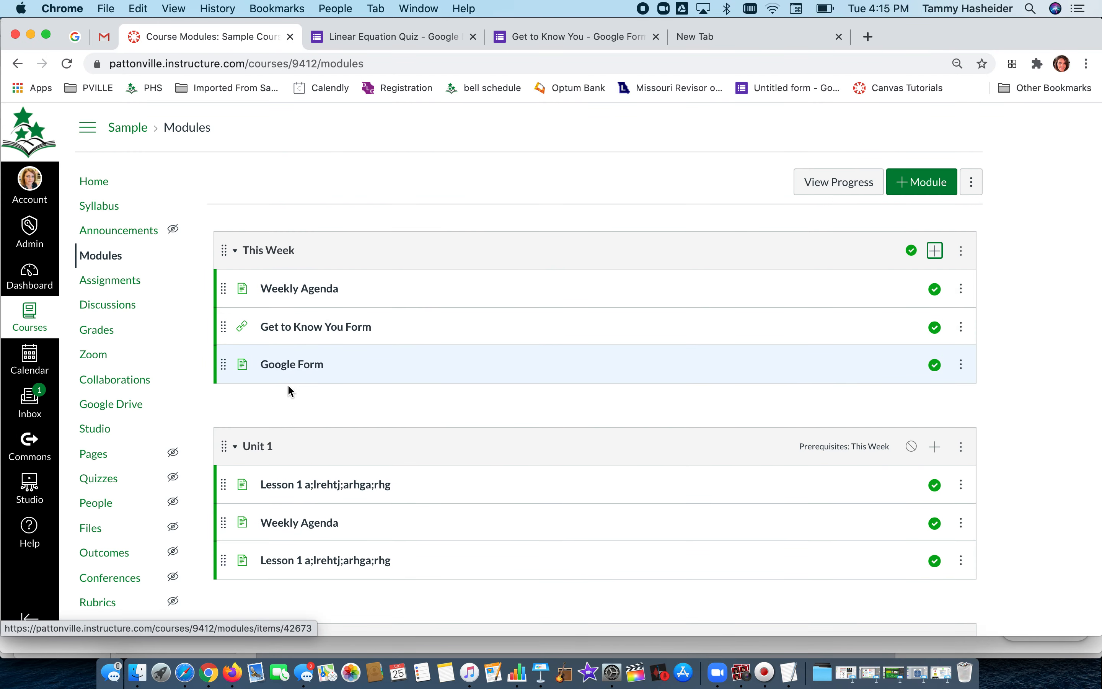
Open the Google Form module item and scroll through the embedded form.
click(292, 367)
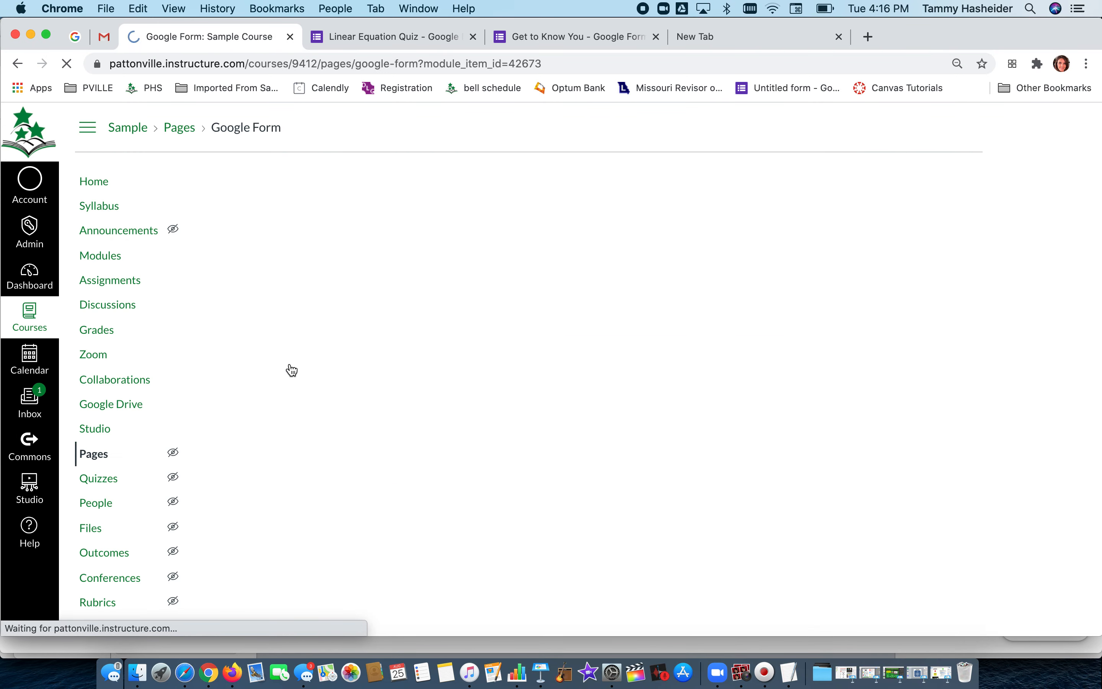
scroll(291, 368, down, 2)
scroll(291, 370, down, 15)
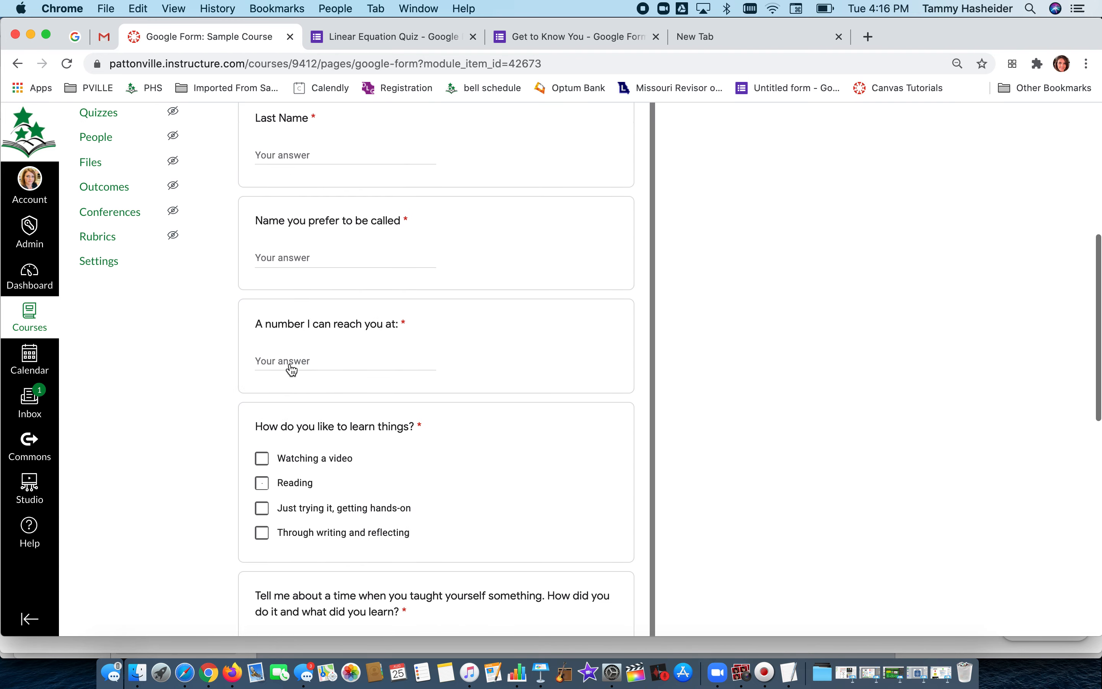
scroll(292, 370, up, 15)
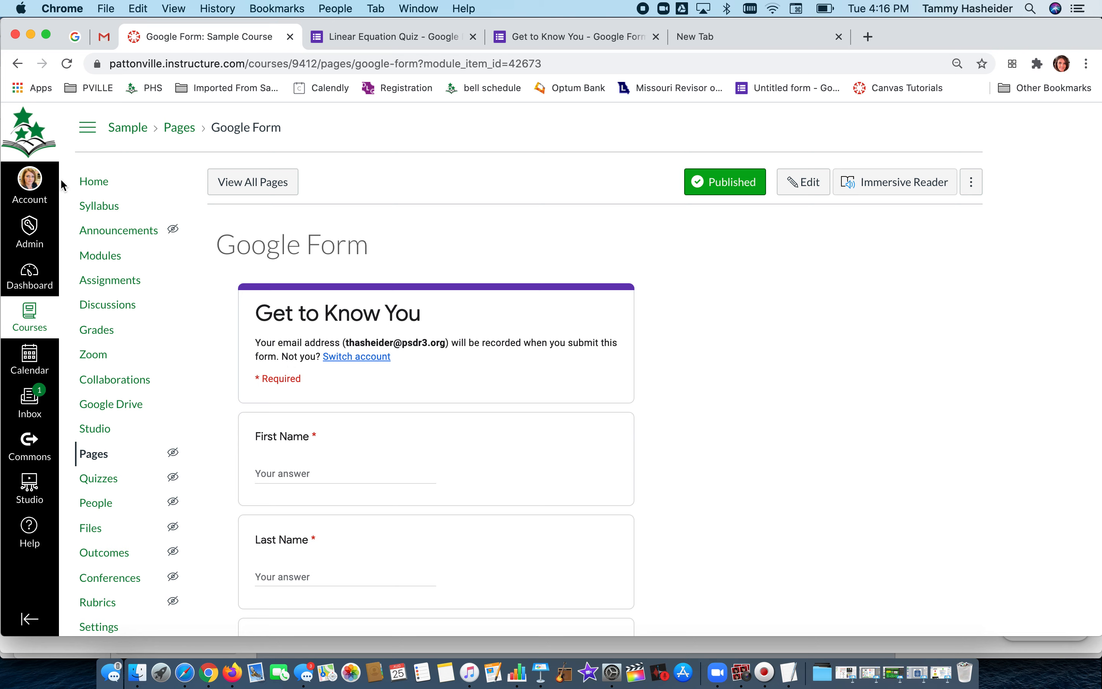
Create a new assignment and set its submission type to No Submission.
click(110, 288)
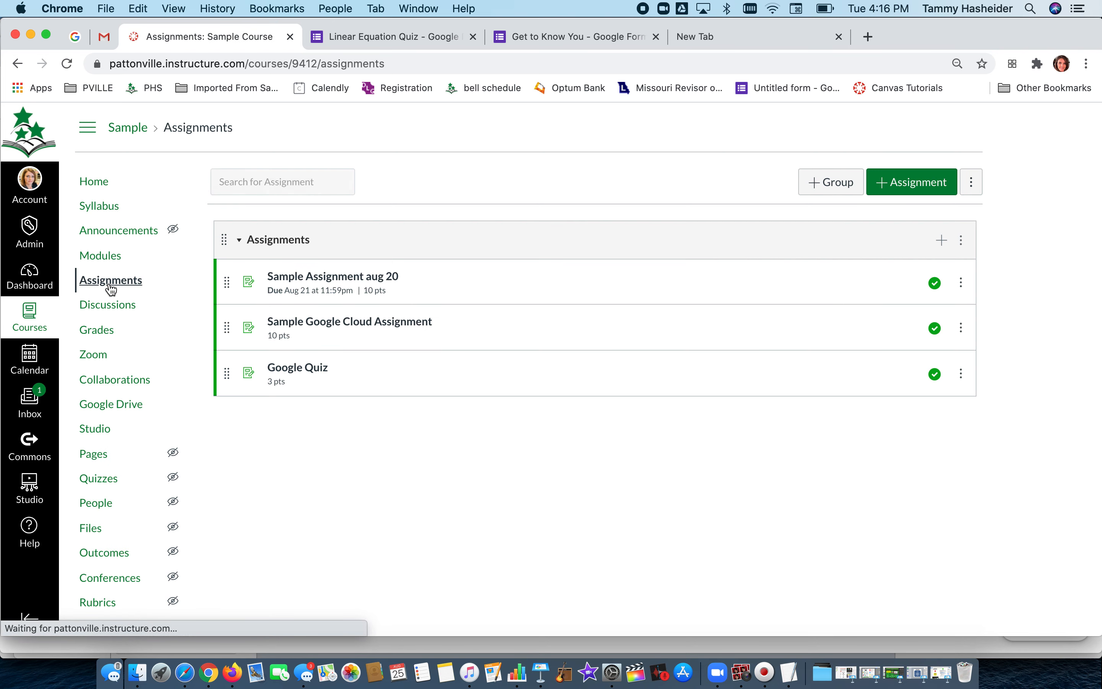
click(882, 196)
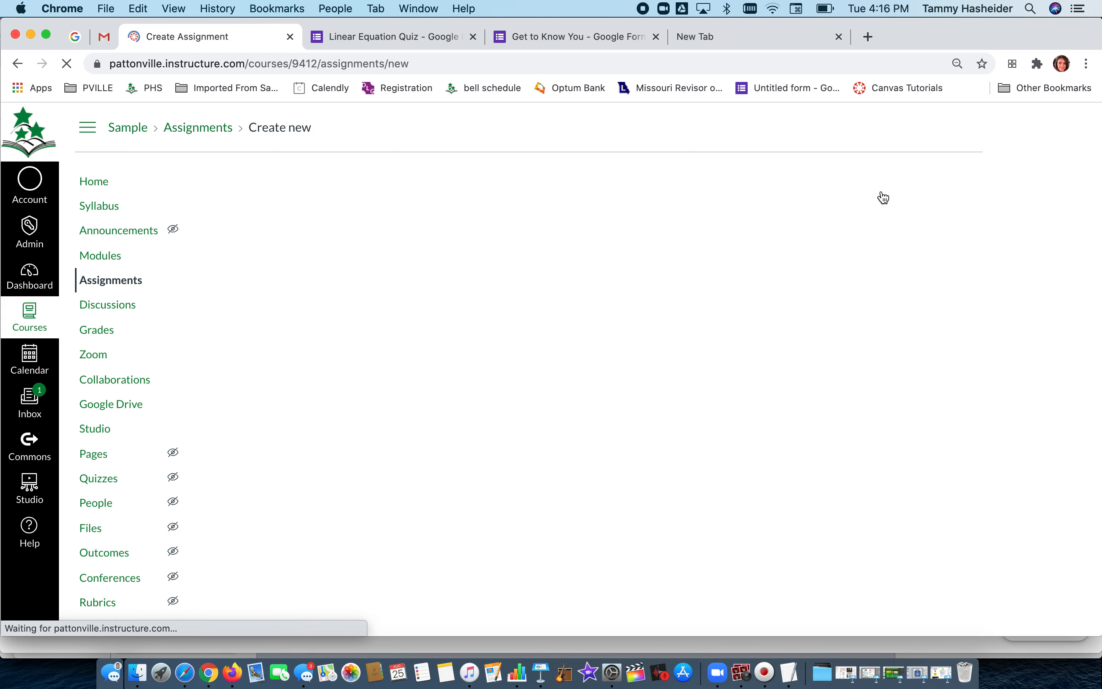
click(351, 223)
click(403, 224)
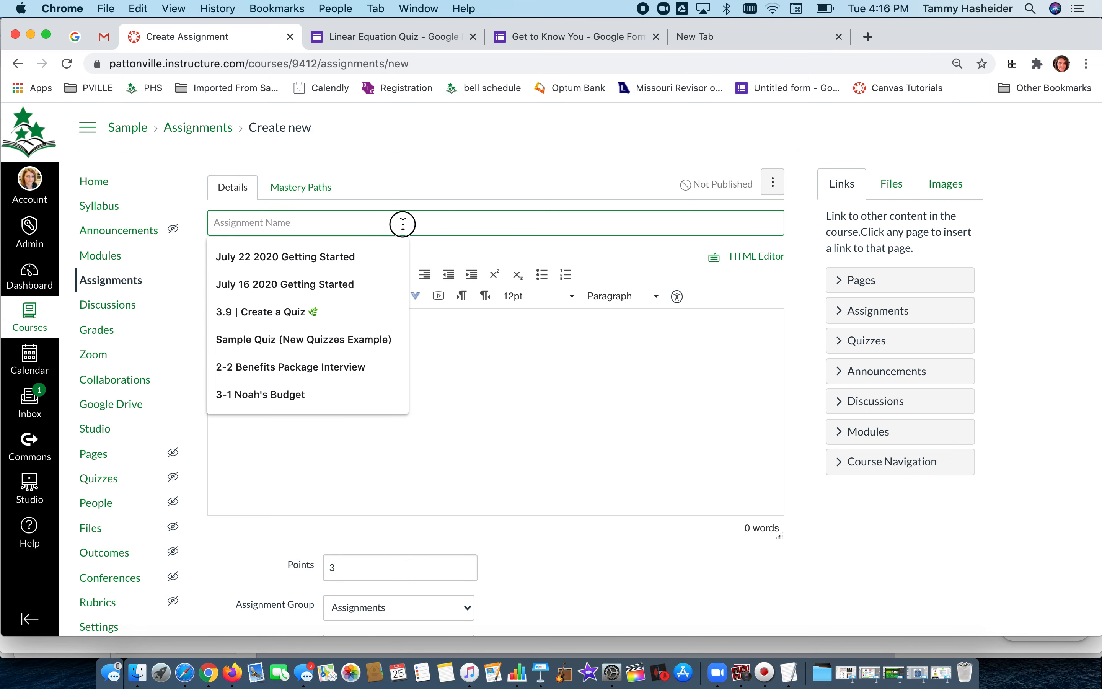
click(496, 399)
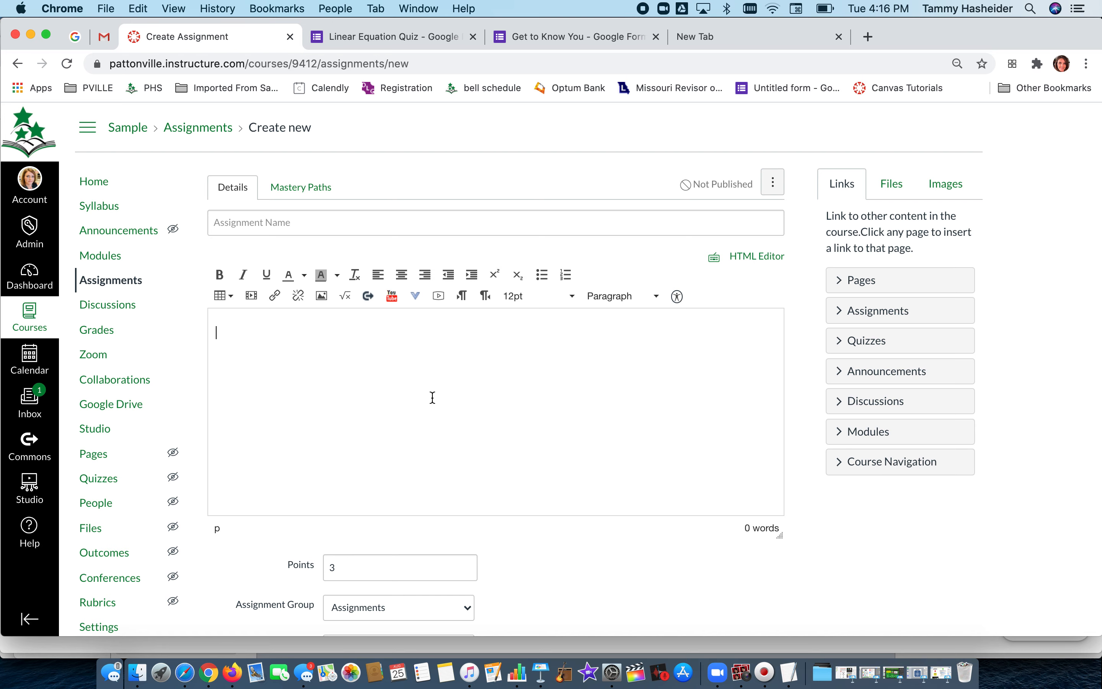
scroll(382, 470, down, 7)
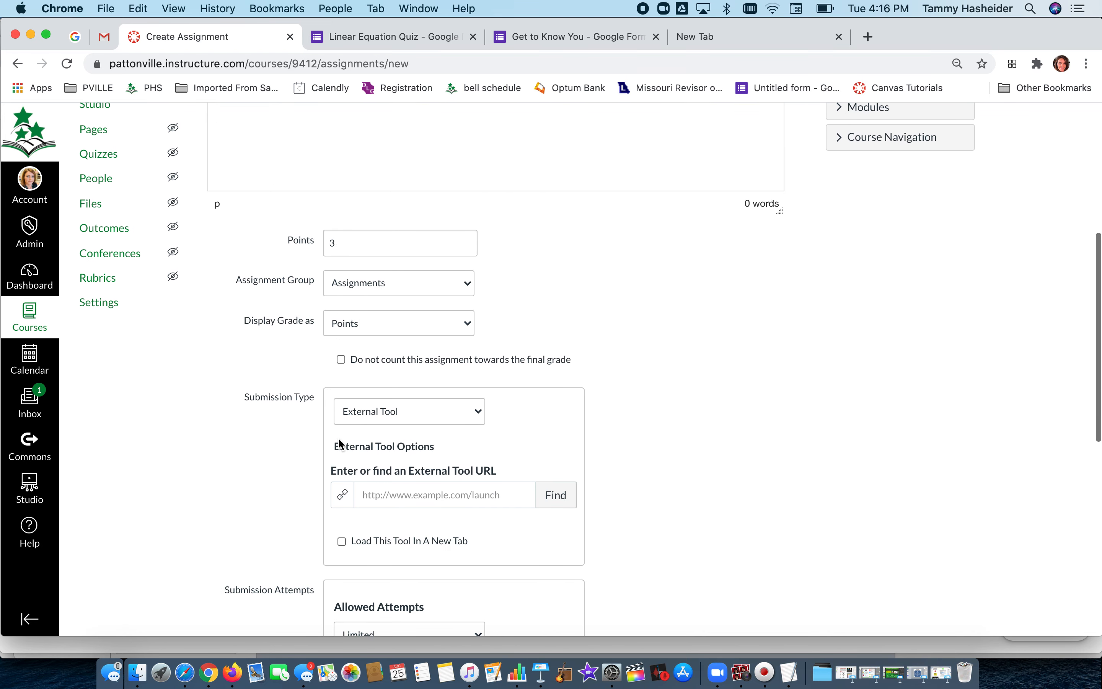
scroll(337, 437, down, 1)
click(362, 384)
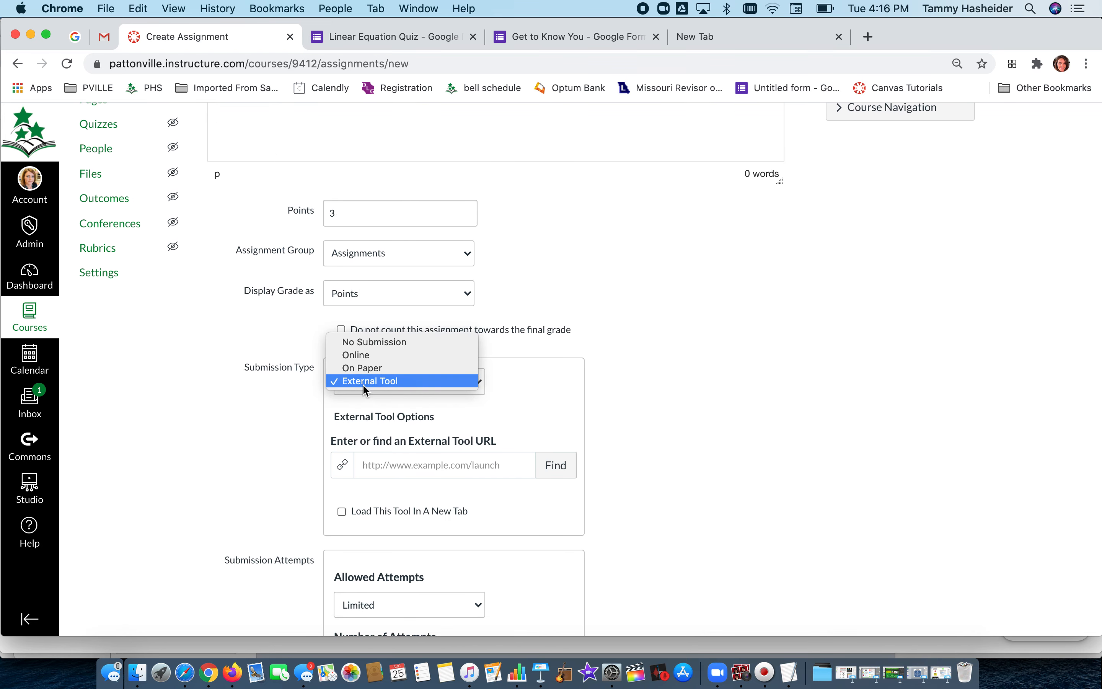
click(373, 342)
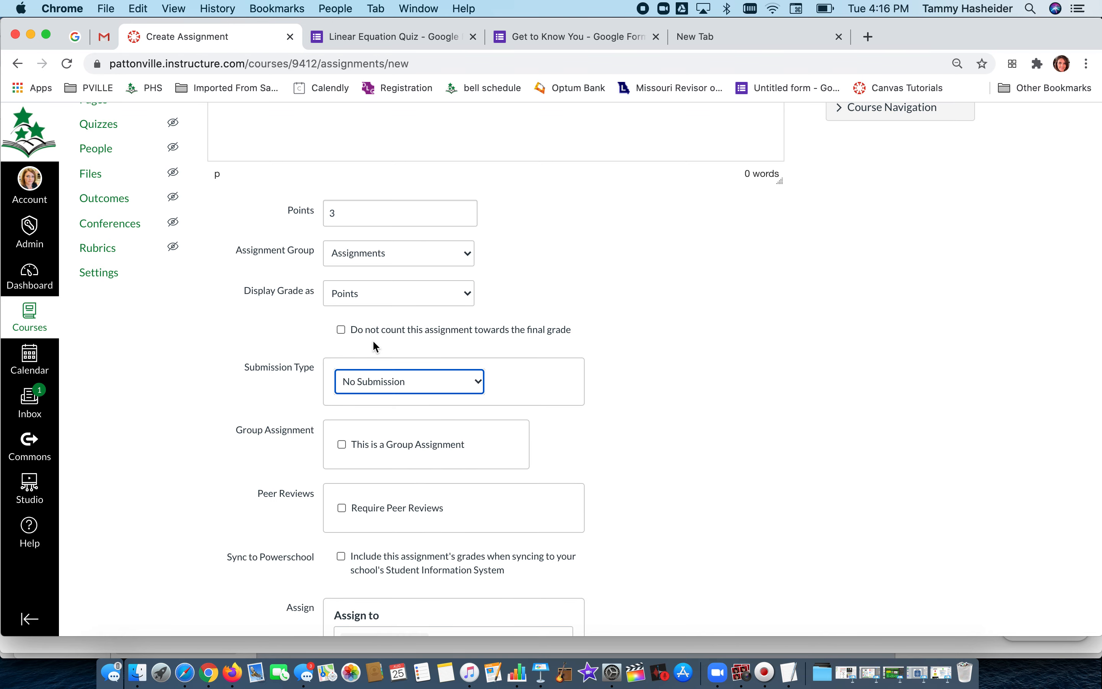
Name the assignment Get to Know You Form.
scroll(364, 402, down, 2)
scroll(363, 402, up, 9)
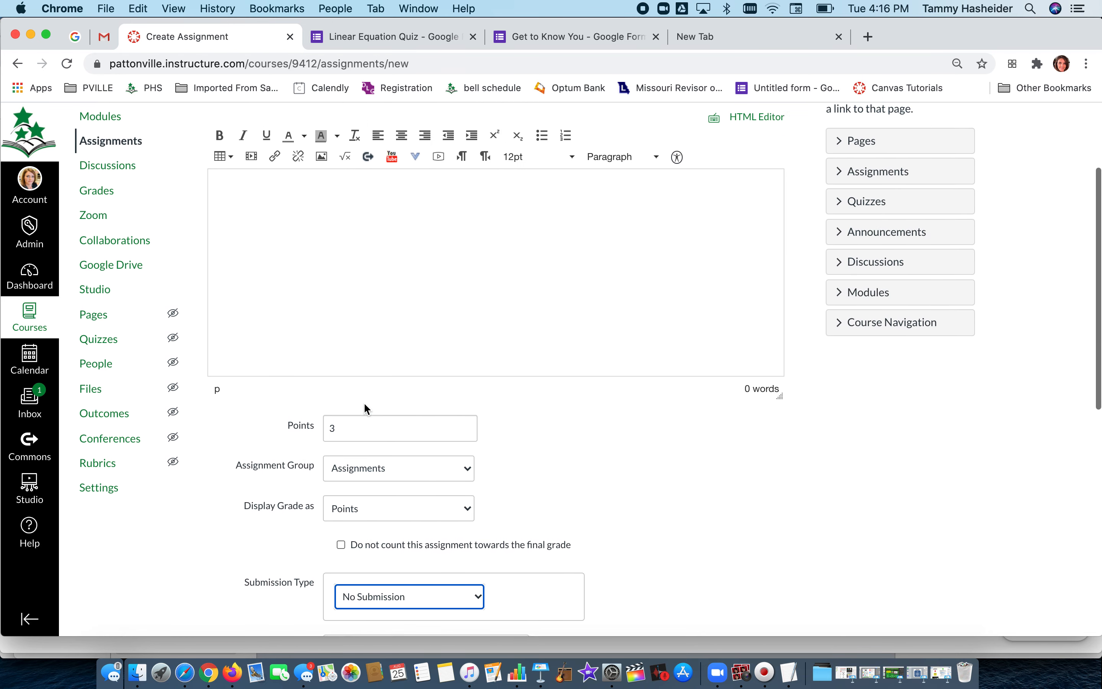
scroll(364, 402, up, 1)
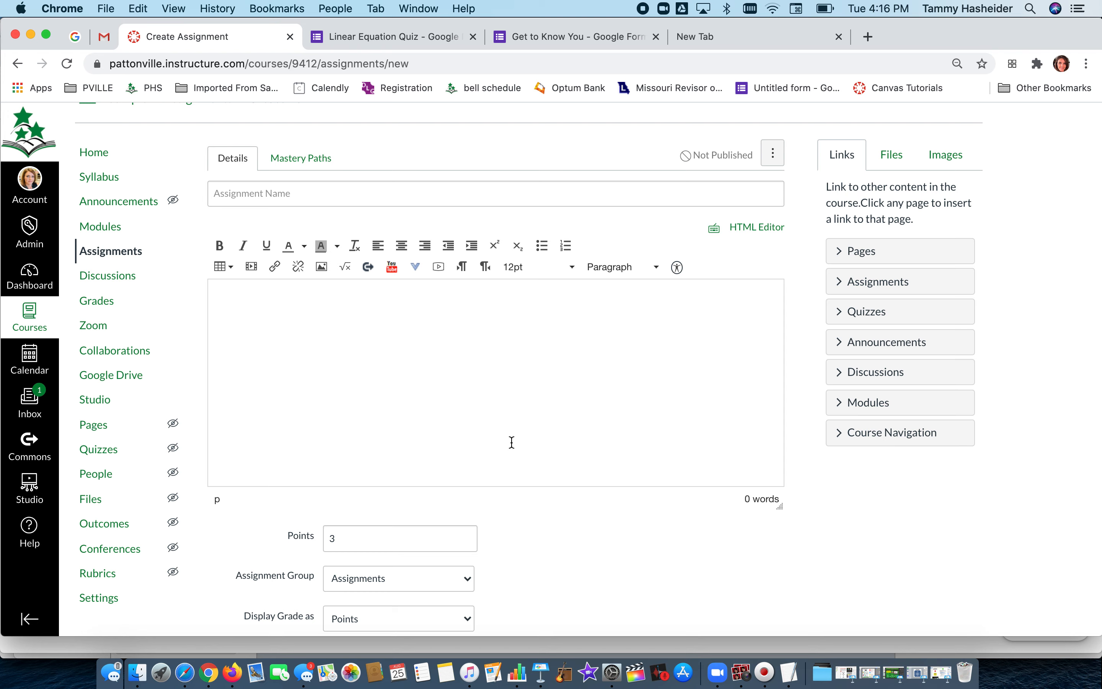
click(303, 202)
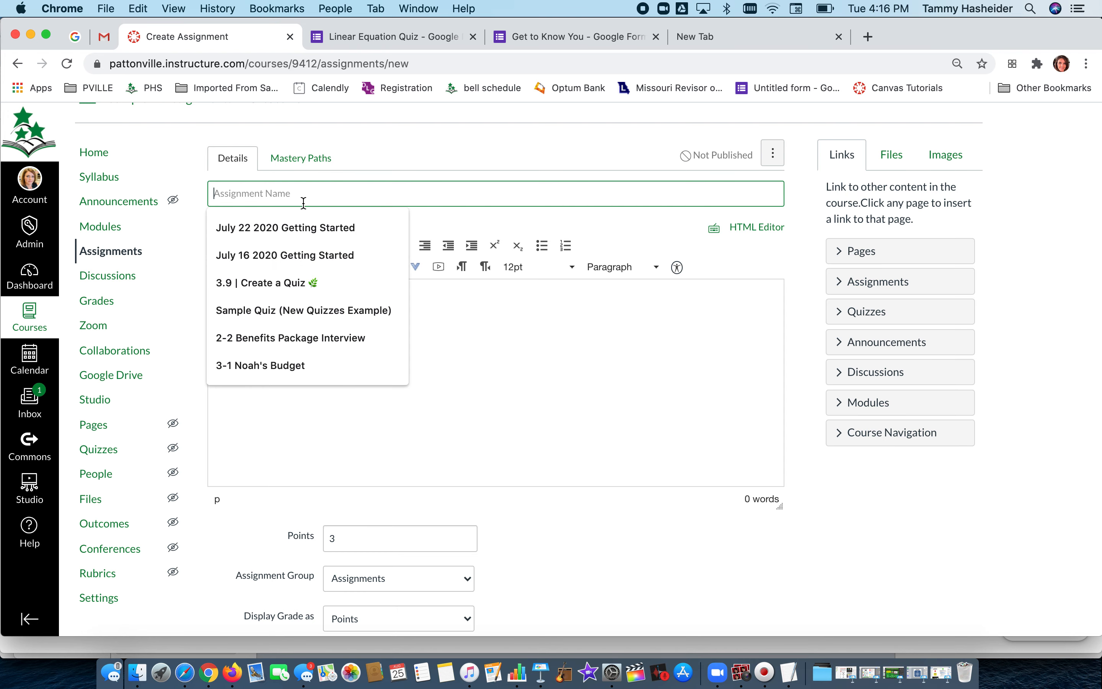
text(Get to Know You Form)
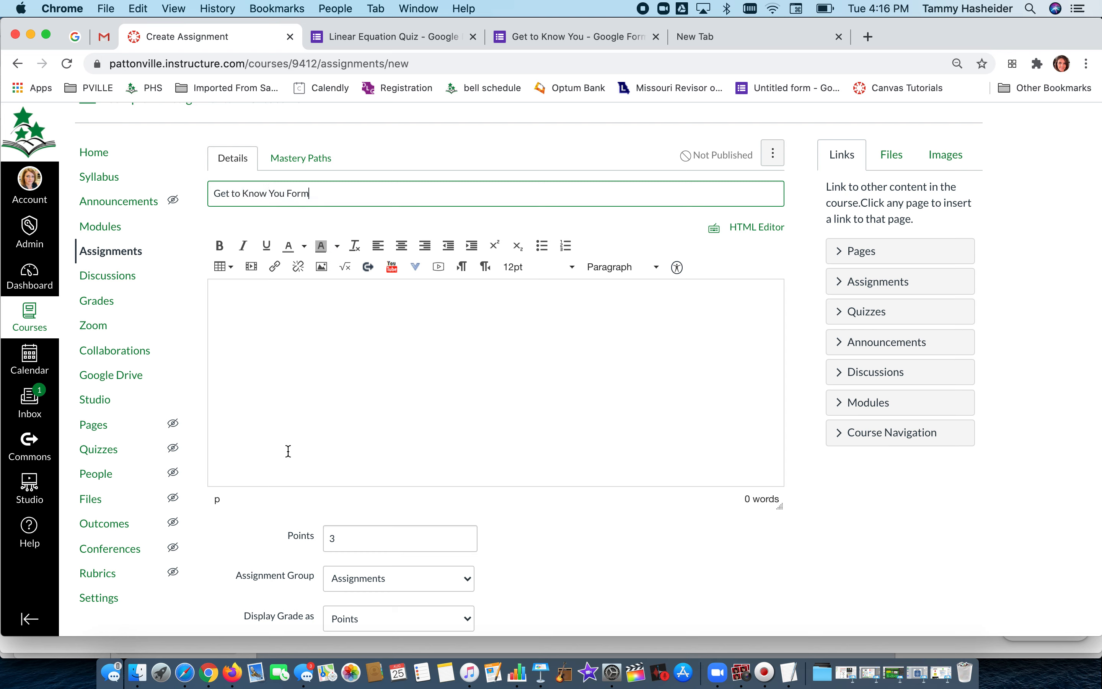
click(301, 379)
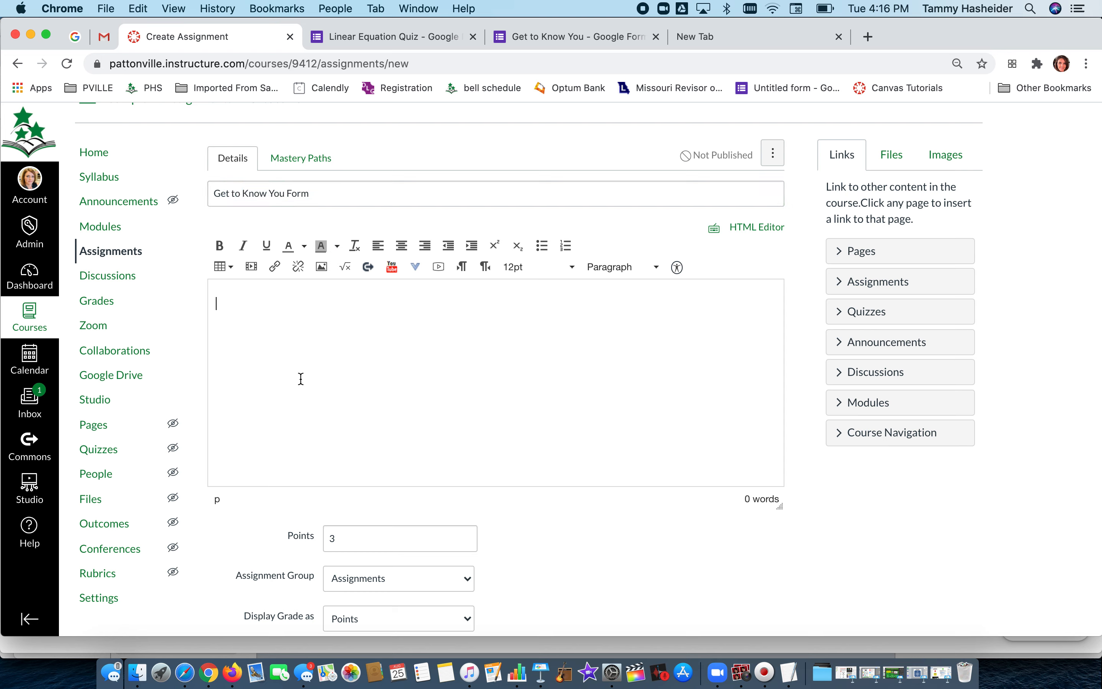
Paste the form's embed code into the assignment description using the HTML editor, then return to the rich content editor.
click(759, 227)
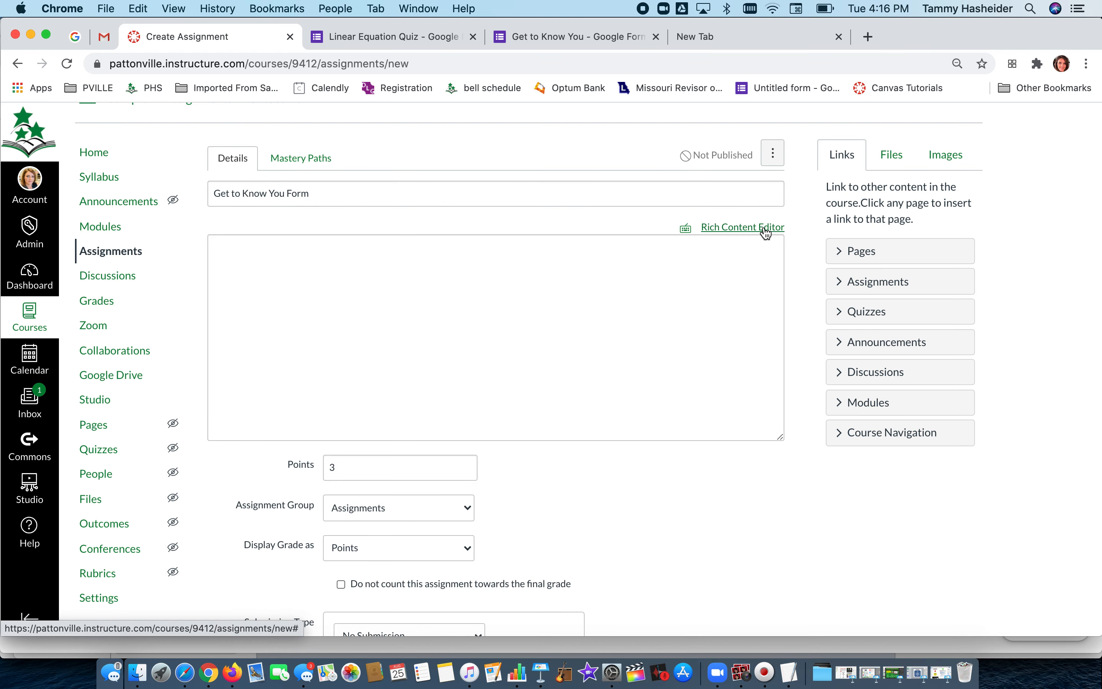
click(640, 279)
text(<iframe src="https://docs.google.com/forms/d/e/1FAIpQLSf6Xx3yeLKOecbo7Paw_ARE-zmFlr_wkGnYc6tEwVeZPEhCdQ/viewform?embedded=true" width="640" height="1817" frameborder="0" marginheight="0" marginwidth="0">Loading...</iframe>)
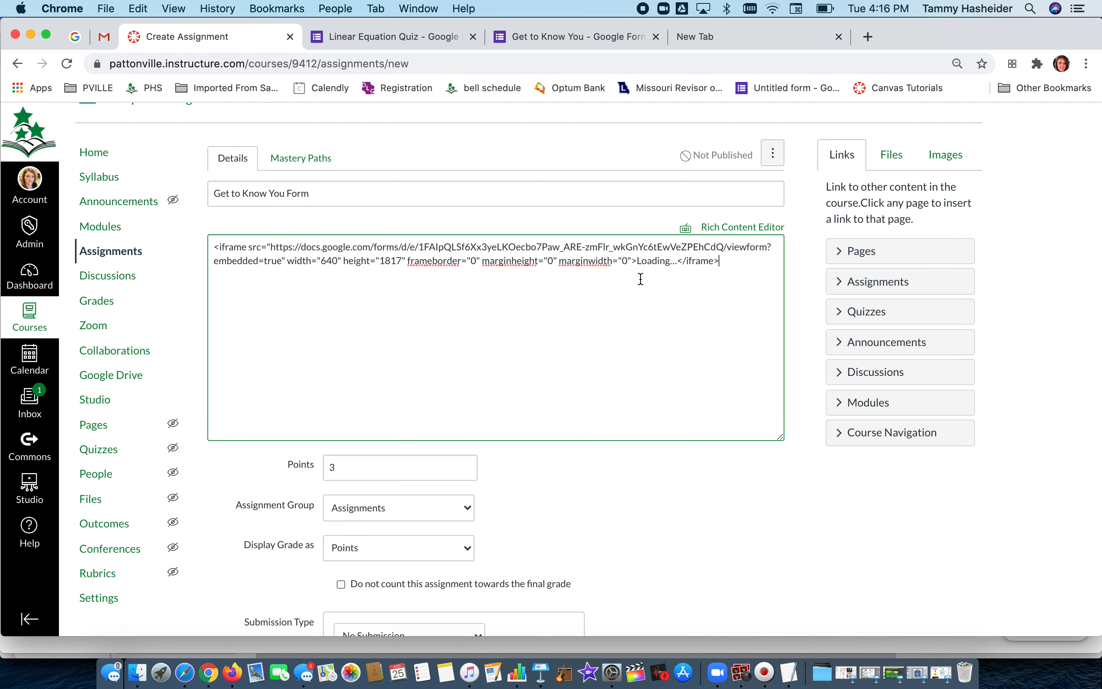
click(753, 227)
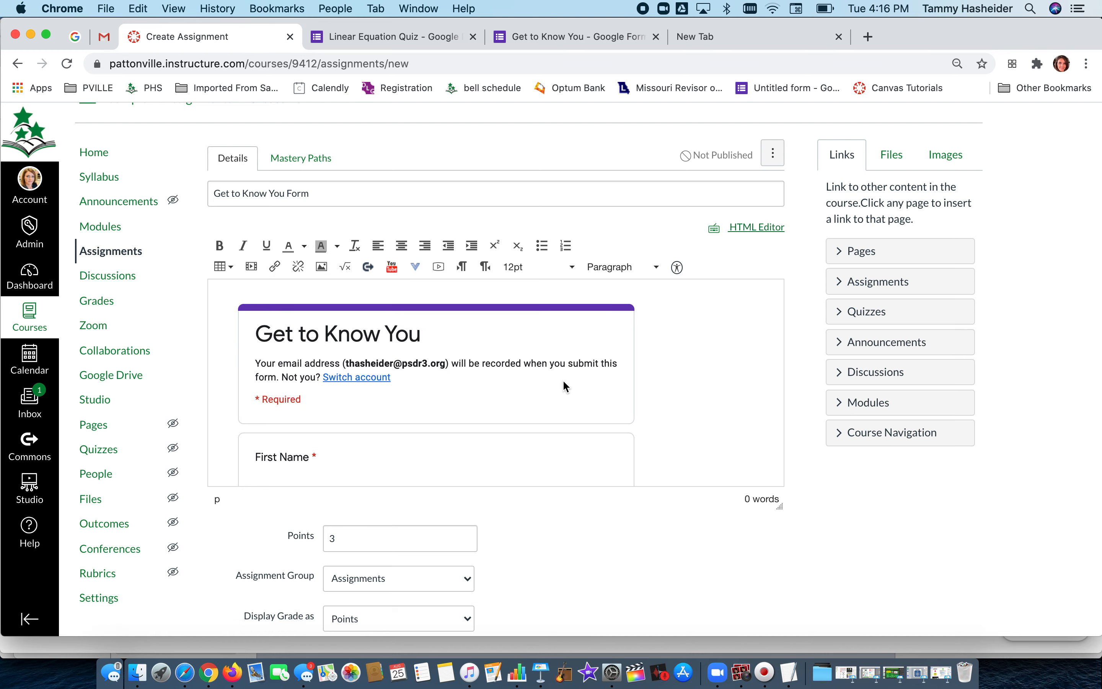
Set the assignment's points to 5.
scroll(725, 517, down, 5)
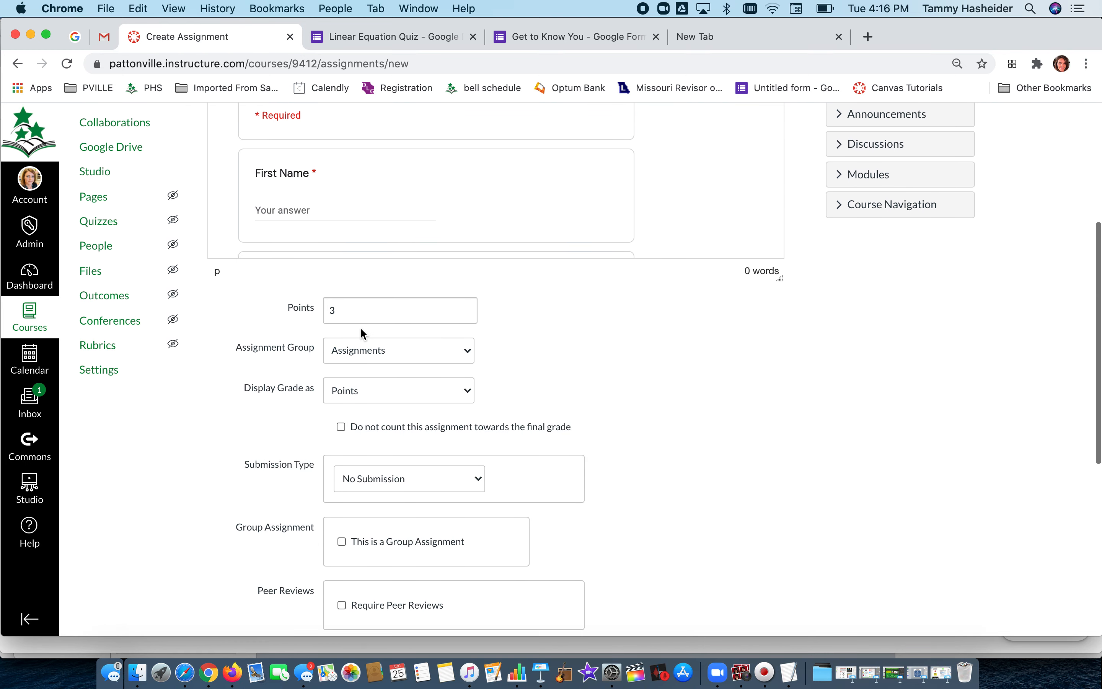
click(358, 303)
key(Left)
text(5)
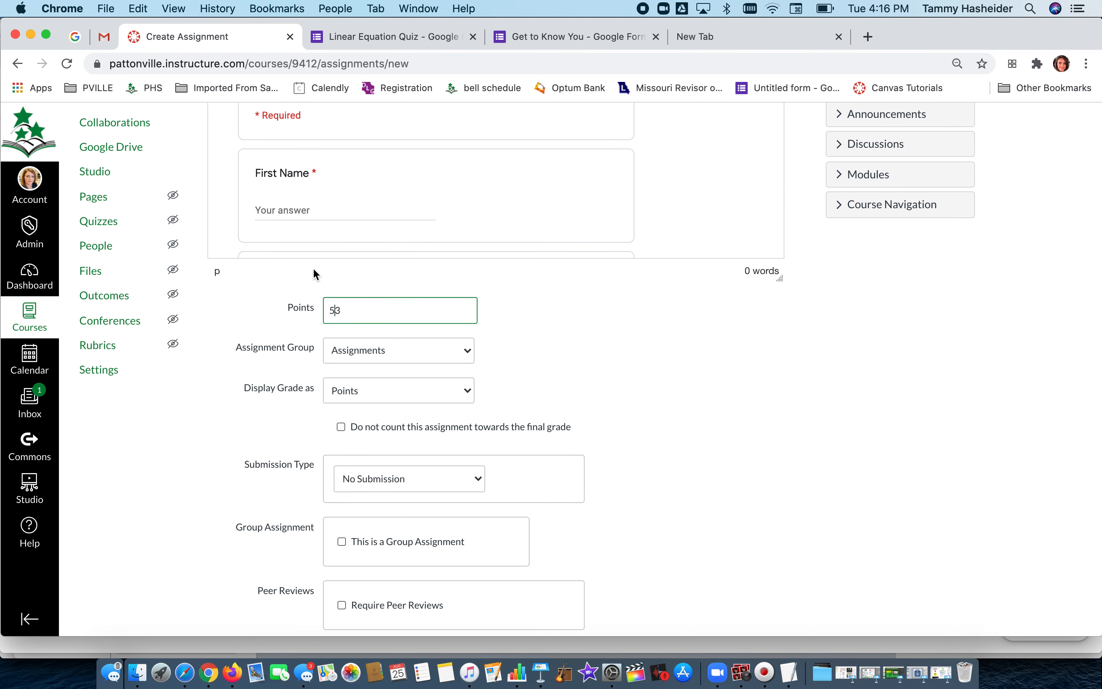
click(268, 423)
Switch the grade display to Complete/Incomplete, then Percentage, and back to Points.
scroll(282, 415, down, 4)
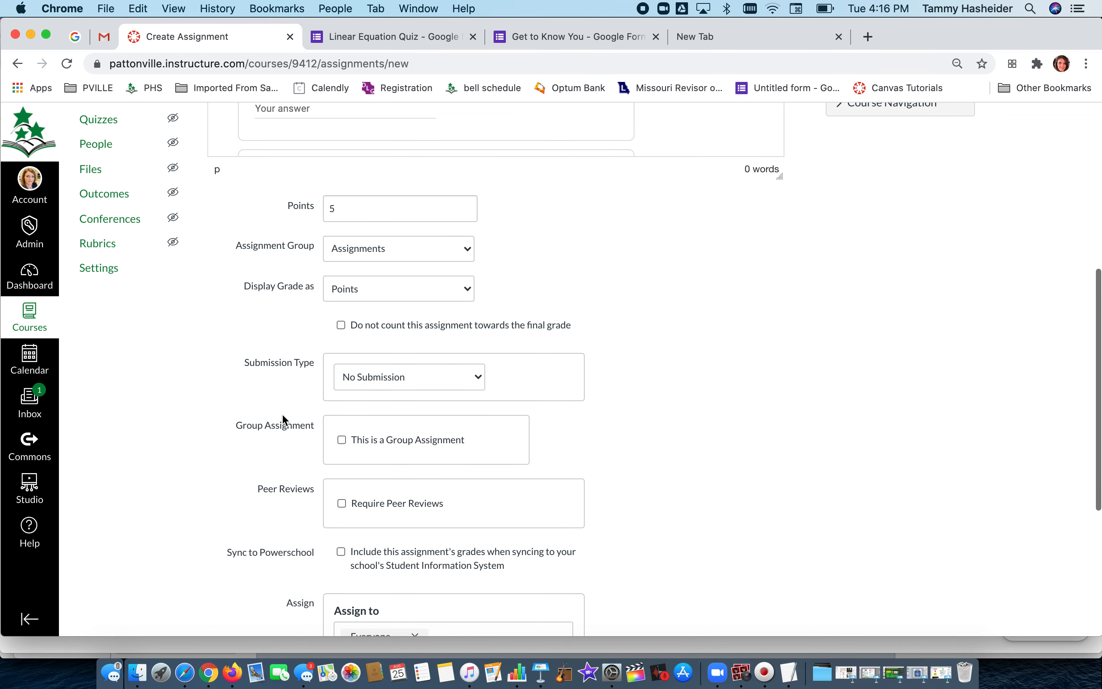
click(349, 223)
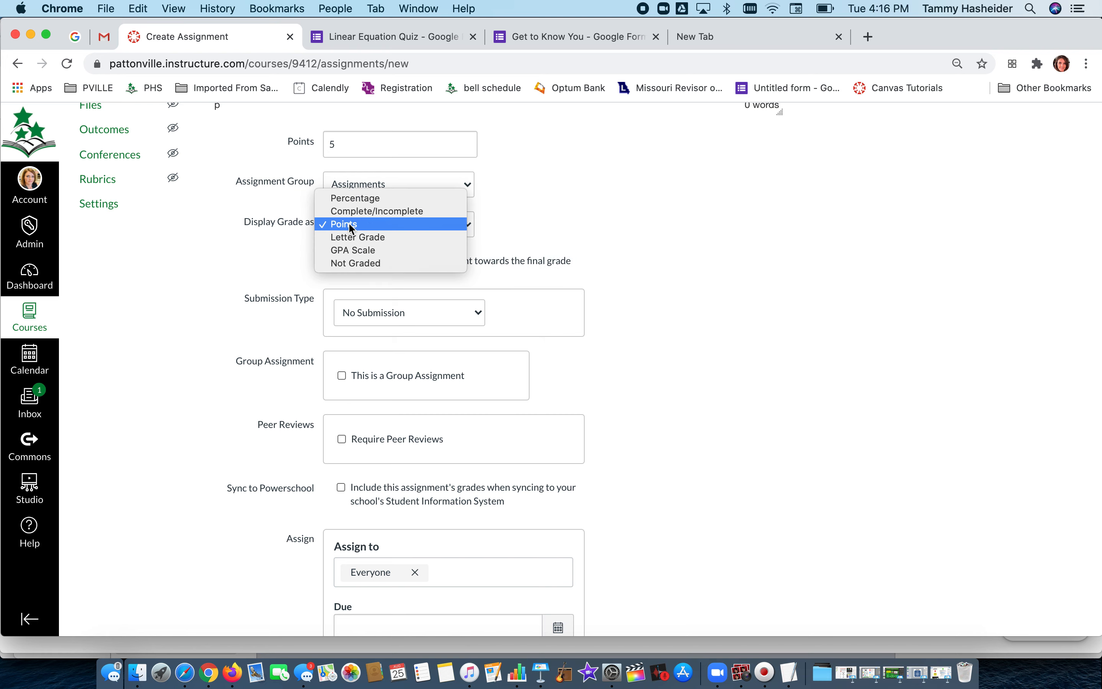
click(385, 210)
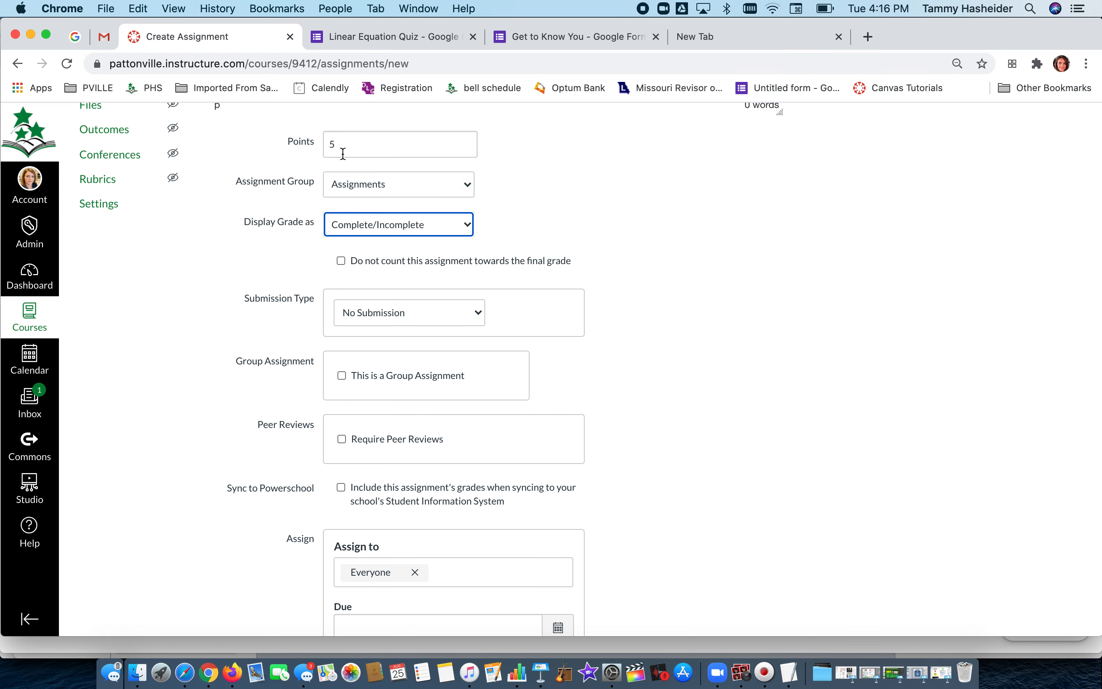
click(350, 225)
click(349, 211)
click(355, 218)
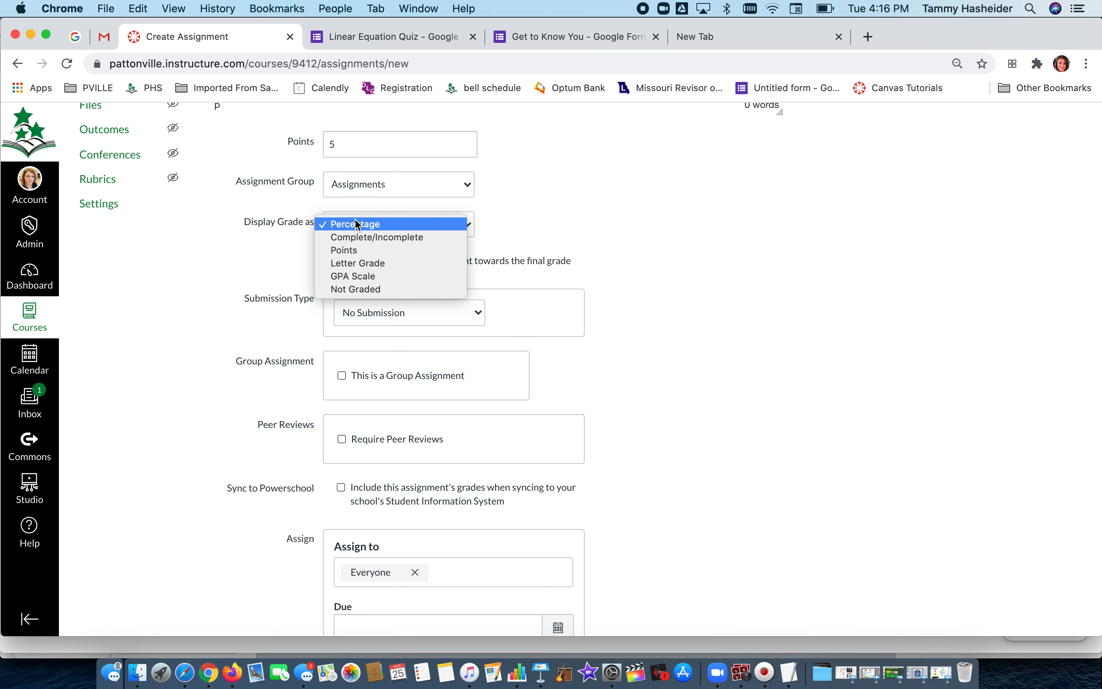
click(359, 250)
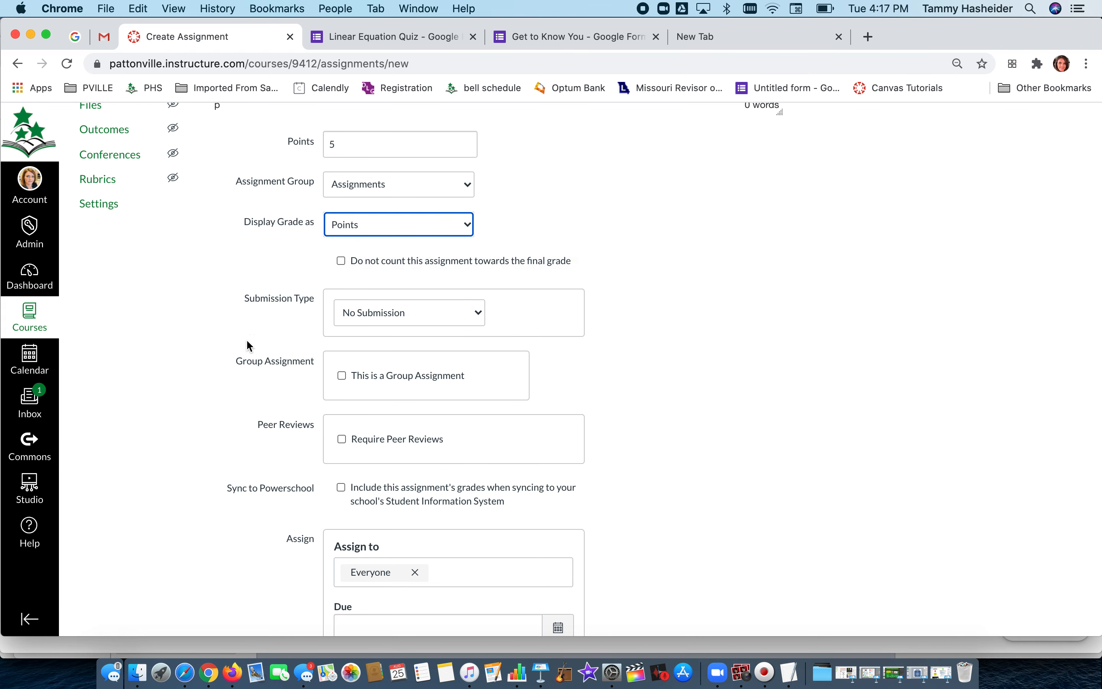
Set the due date to Aug 31 at 11:59pm and save and publish the assignment.
scroll(209, 358, down, 5)
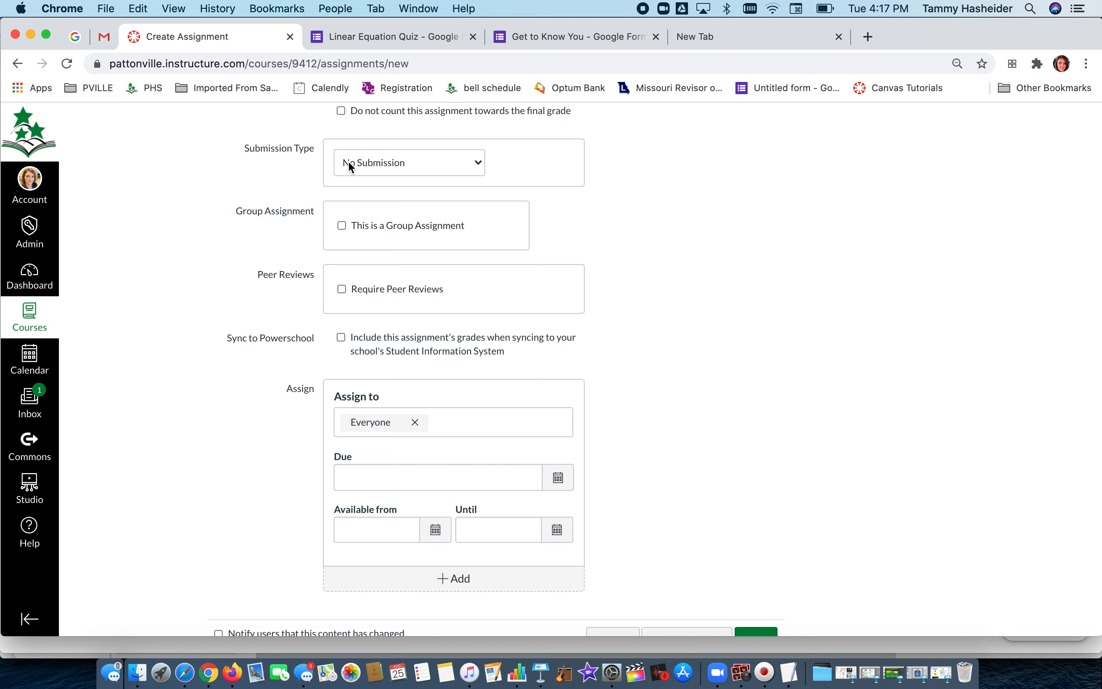
scroll(349, 165, up, 15)
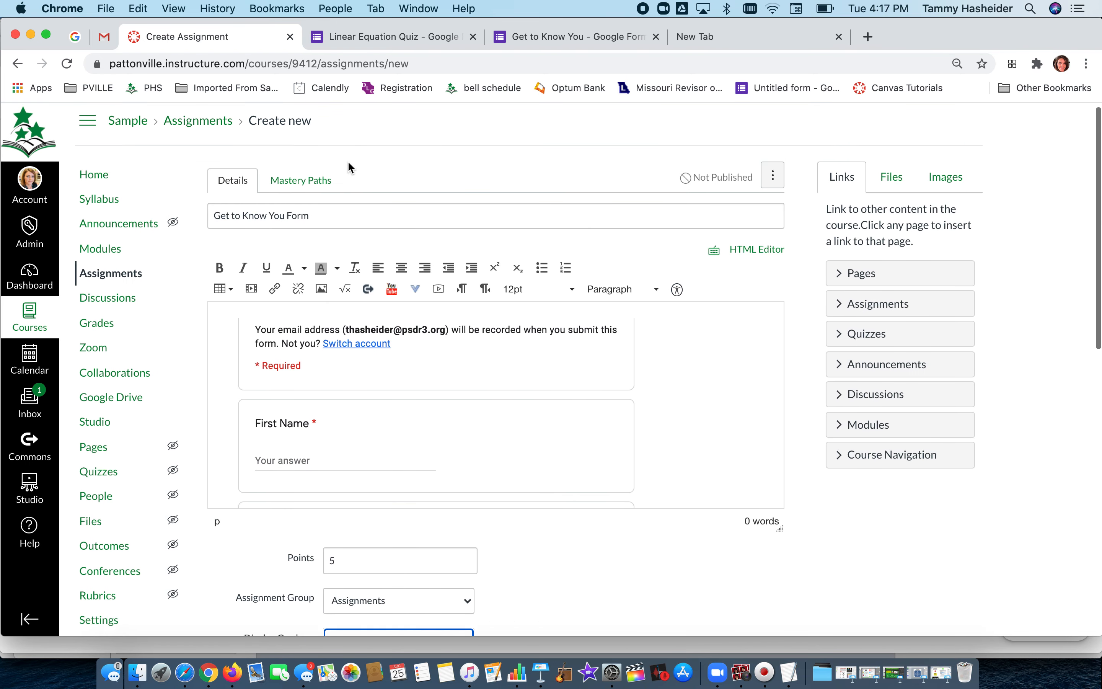
scroll(310, 419, down, 6)
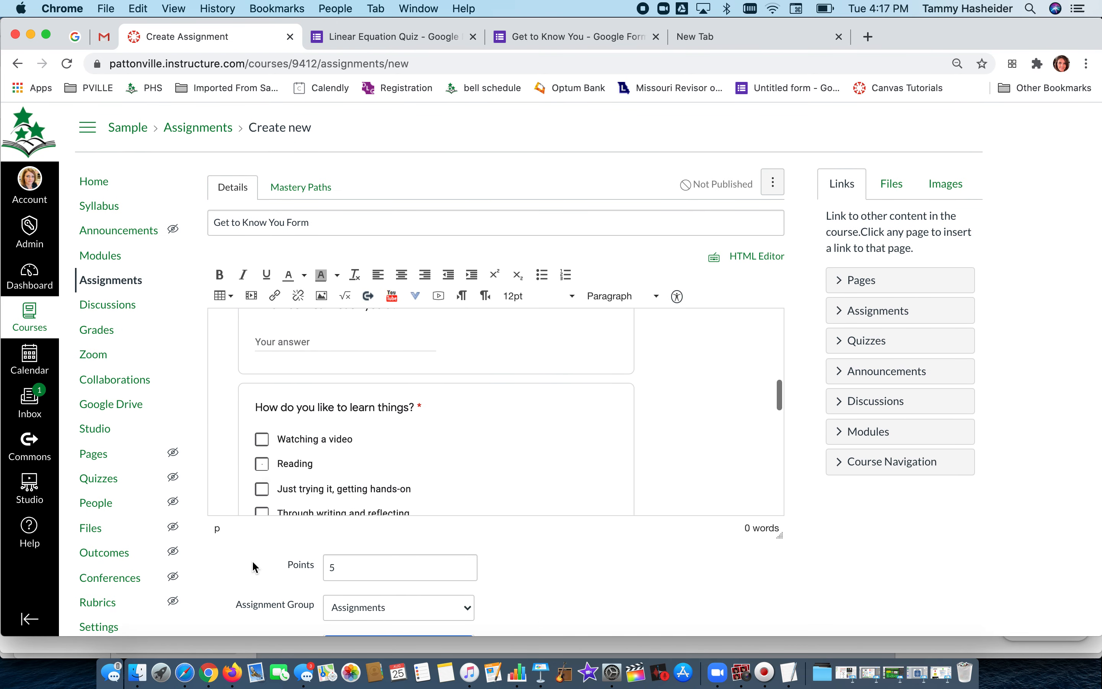
scroll(252, 560, down, 8)
scroll(252, 560, down, 3)
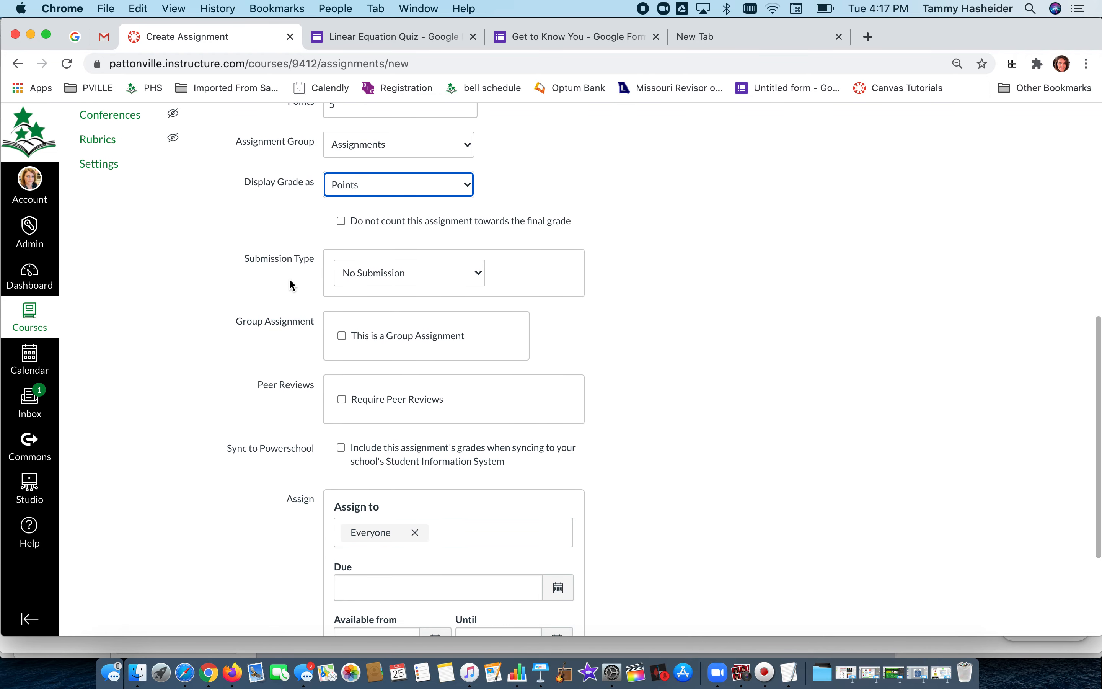
scroll(358, 345, down, 5)
click(558, 419)
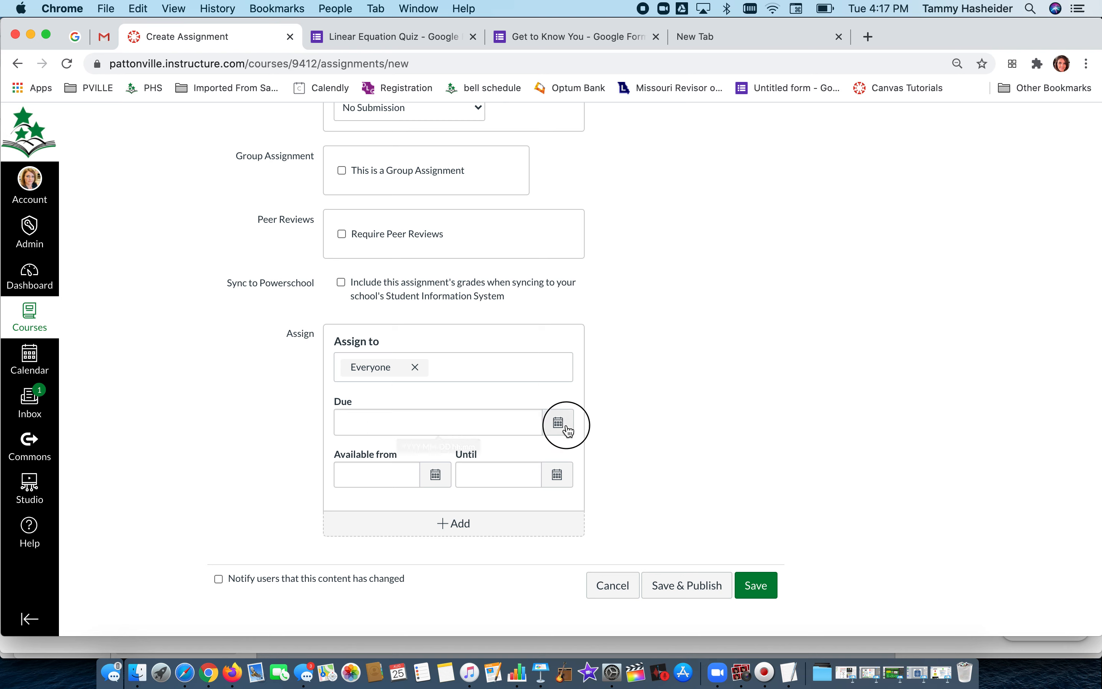
click(464, 562)
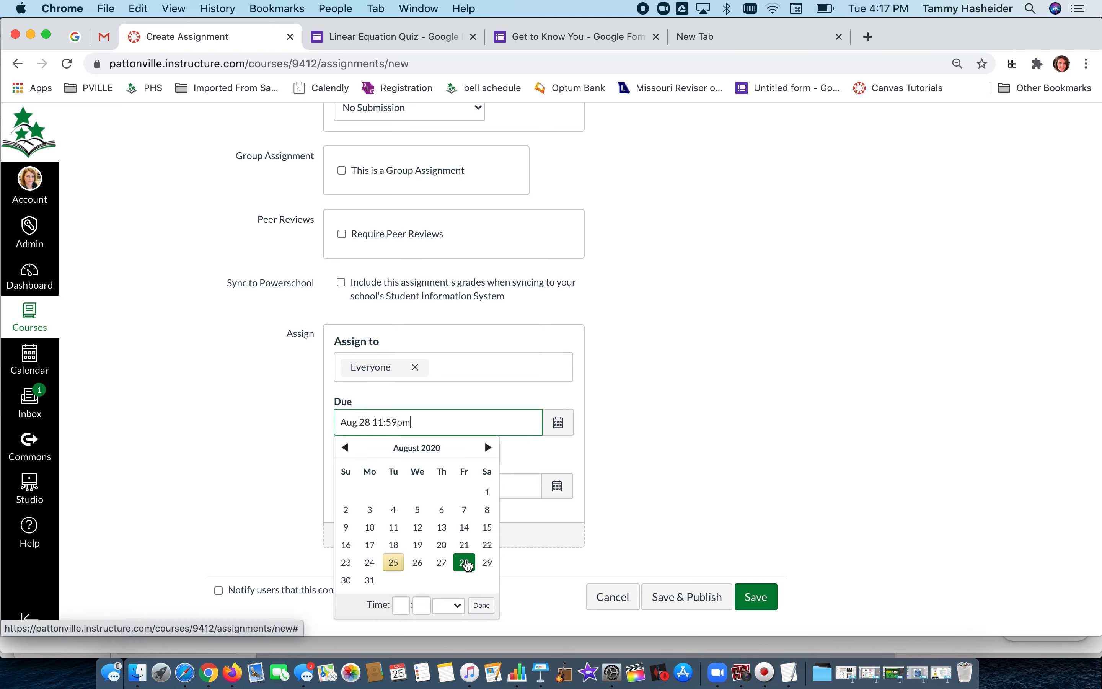
click(370, 580)
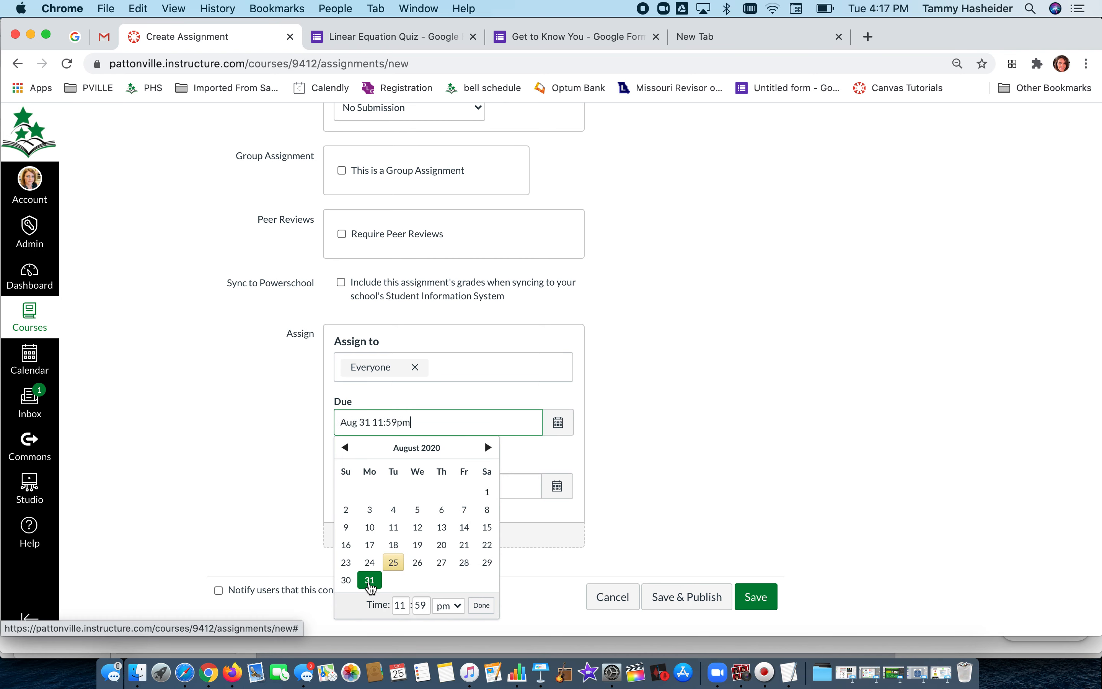
click(708, 461)
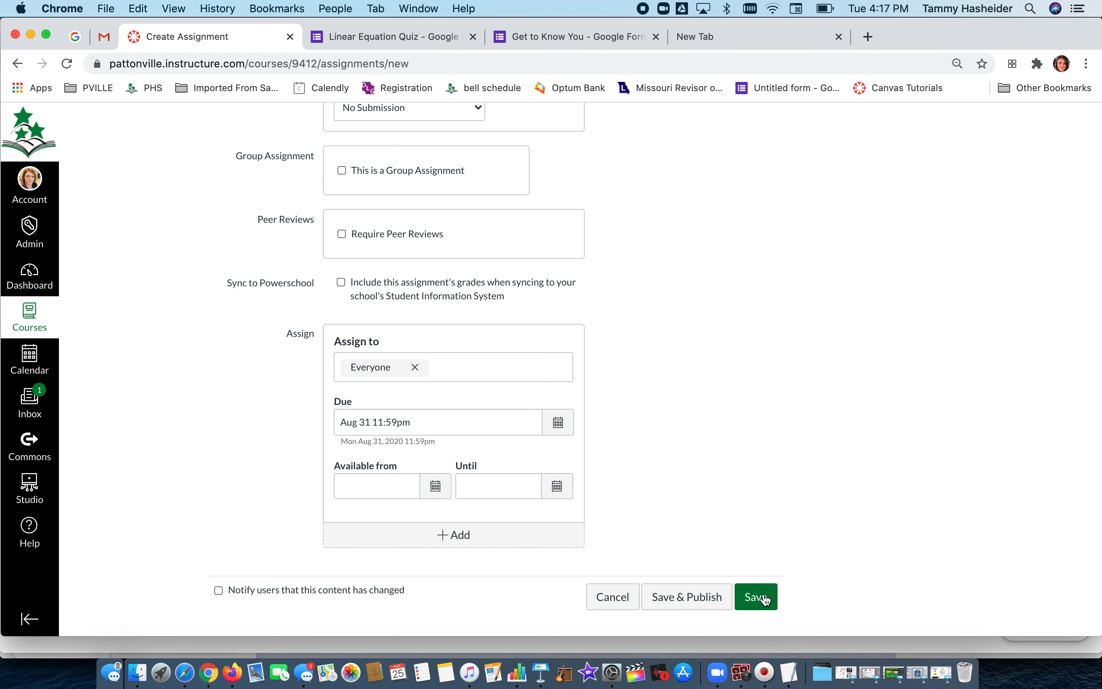
click(690, 607)
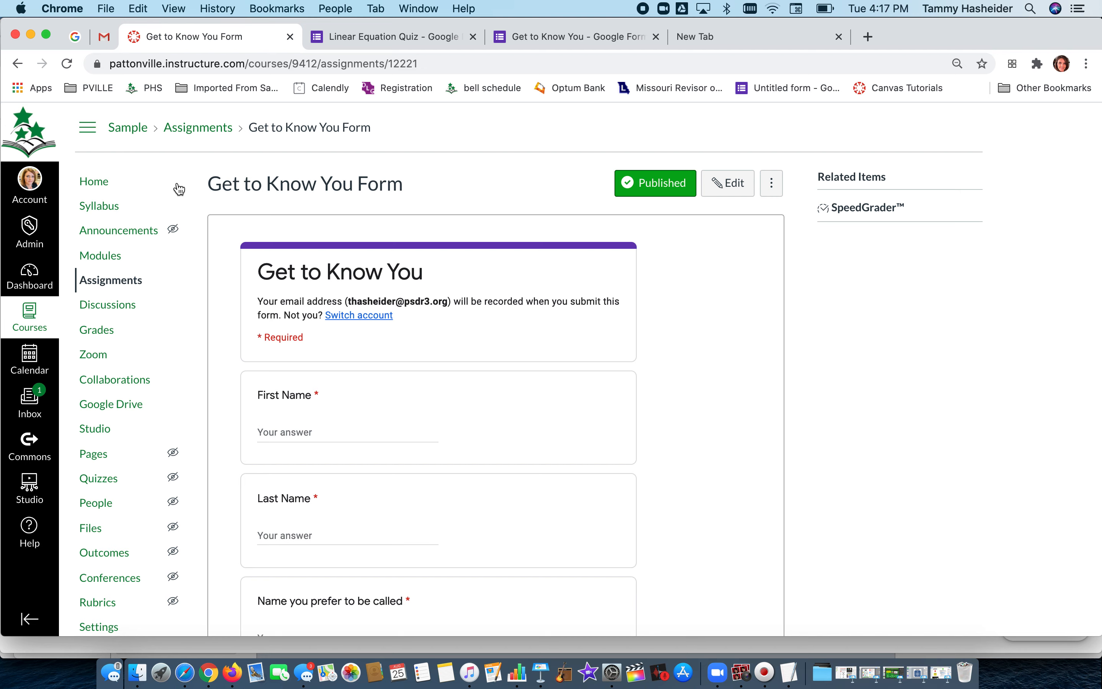
Add the Get to Know You Form assignment as an item to the This Week module.
click(136, 253)
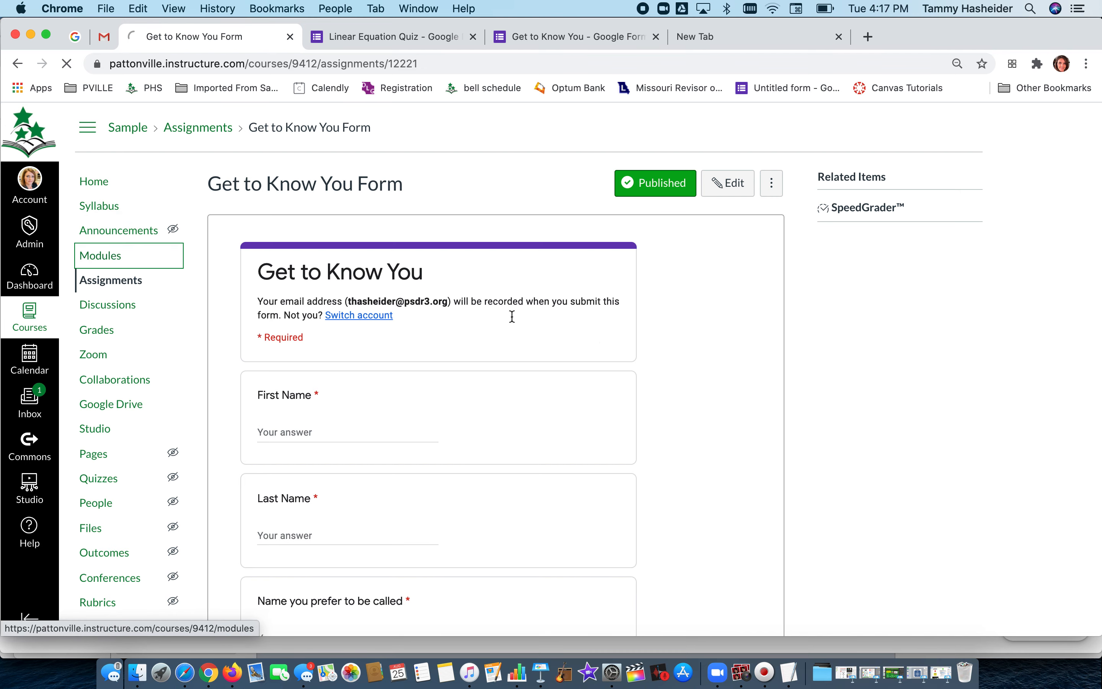
click(934, 365)
click(934, 327)
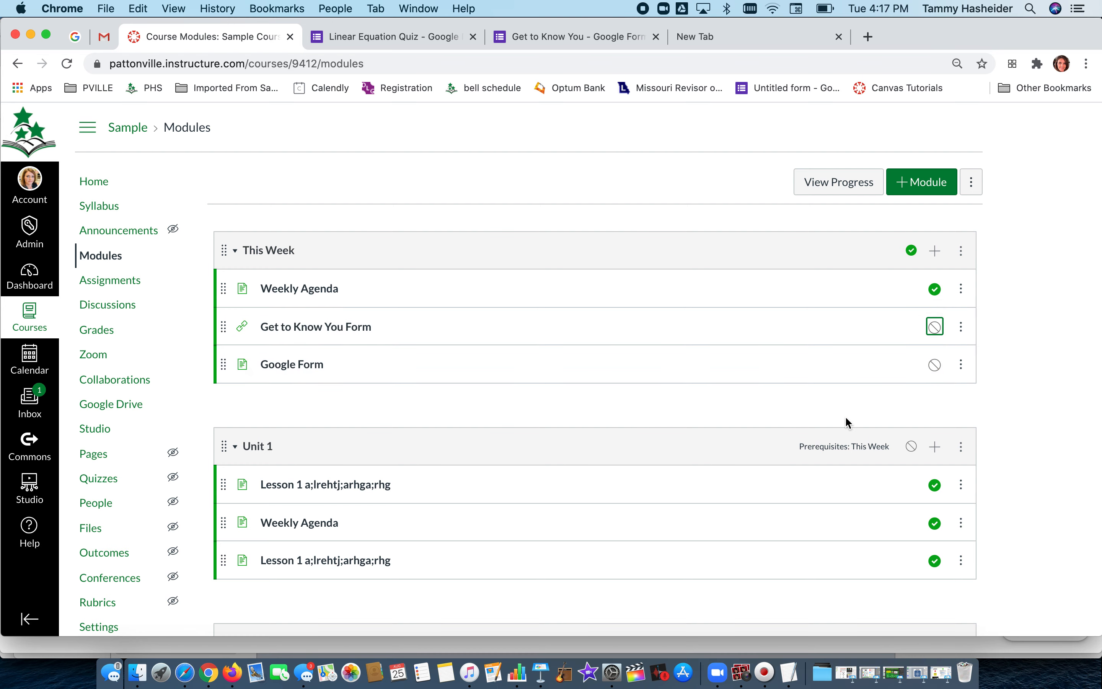
click(935, 251)
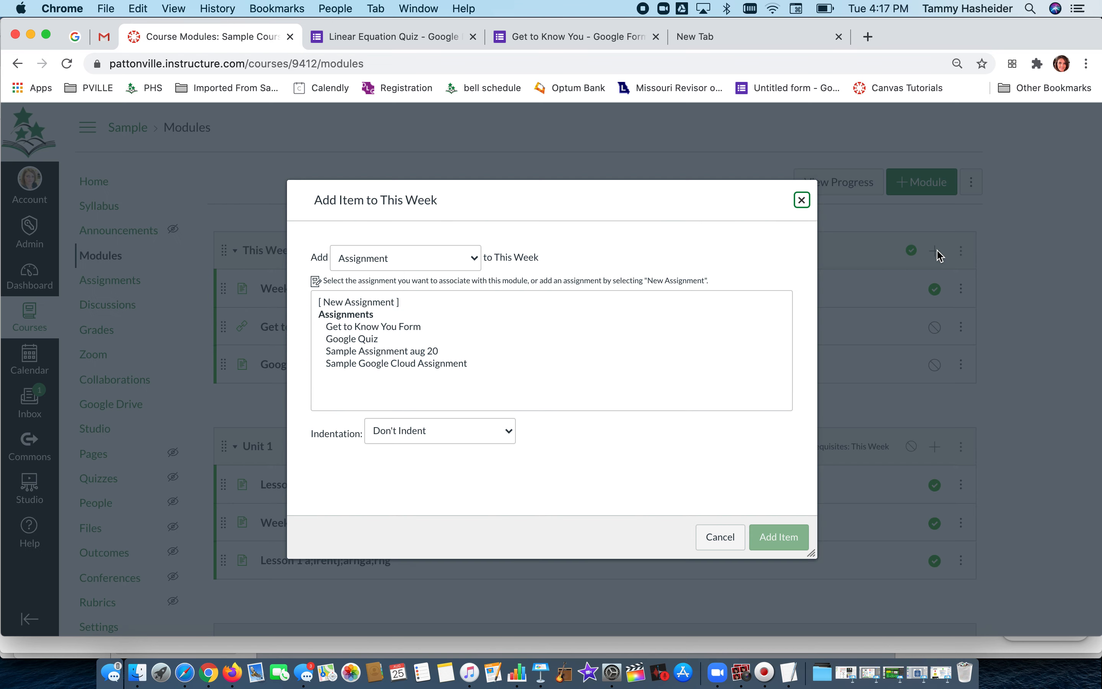
click(360, 328)
click(778, 538)
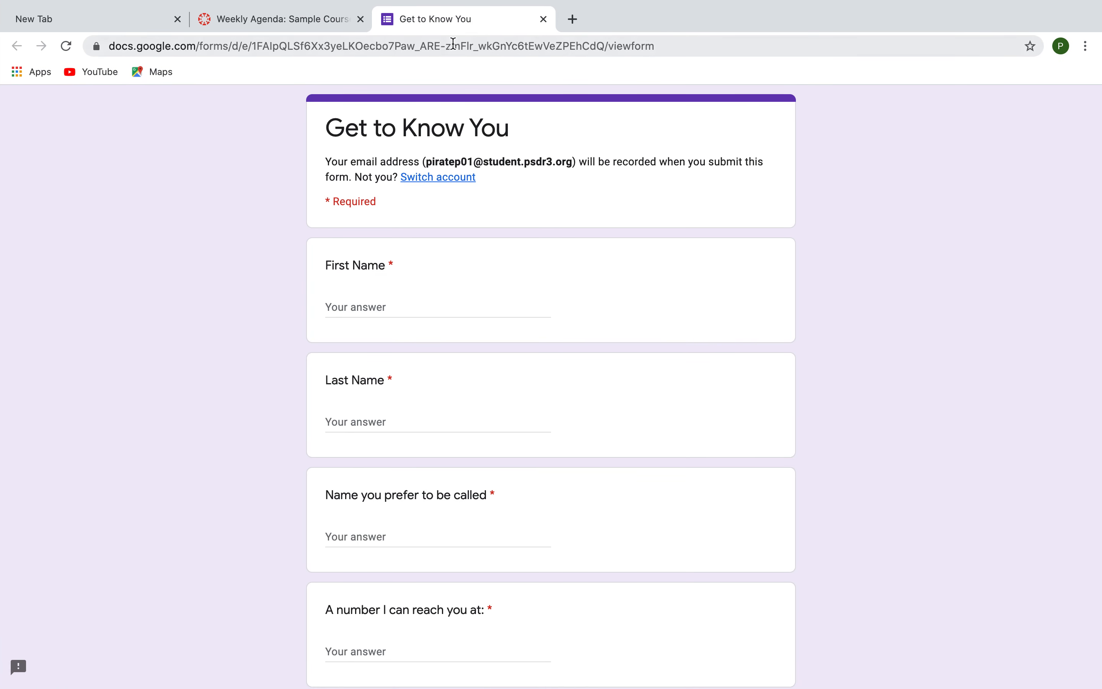
Close the Google Form tab and go to the course home page to view it.
click(544, 20)
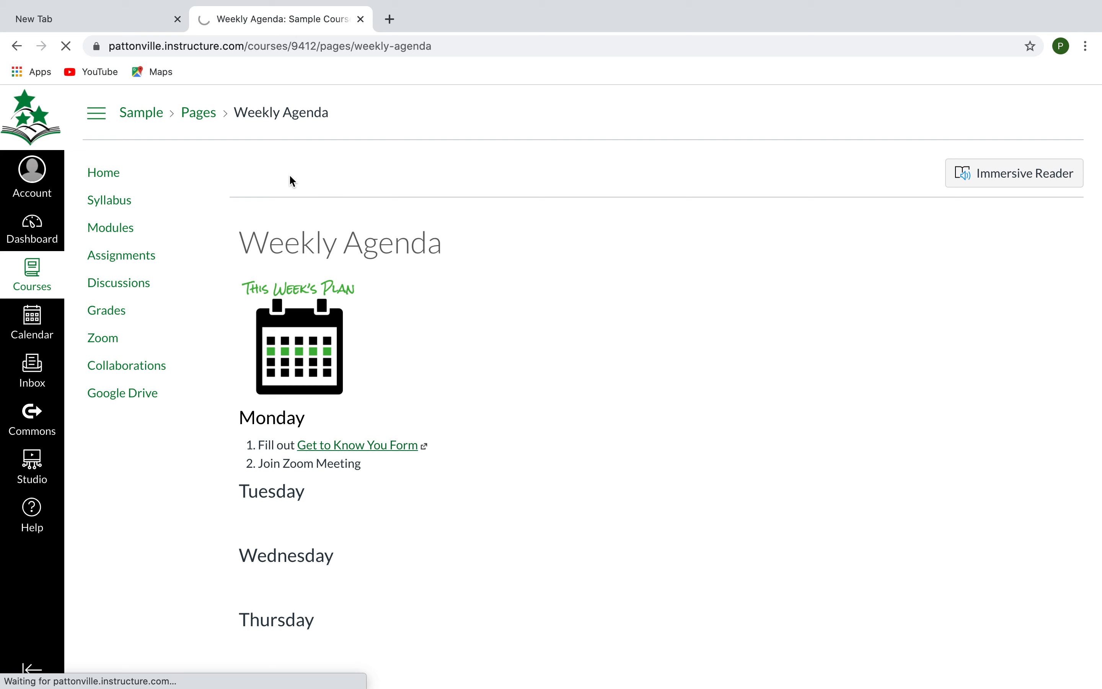
click(117, 175)
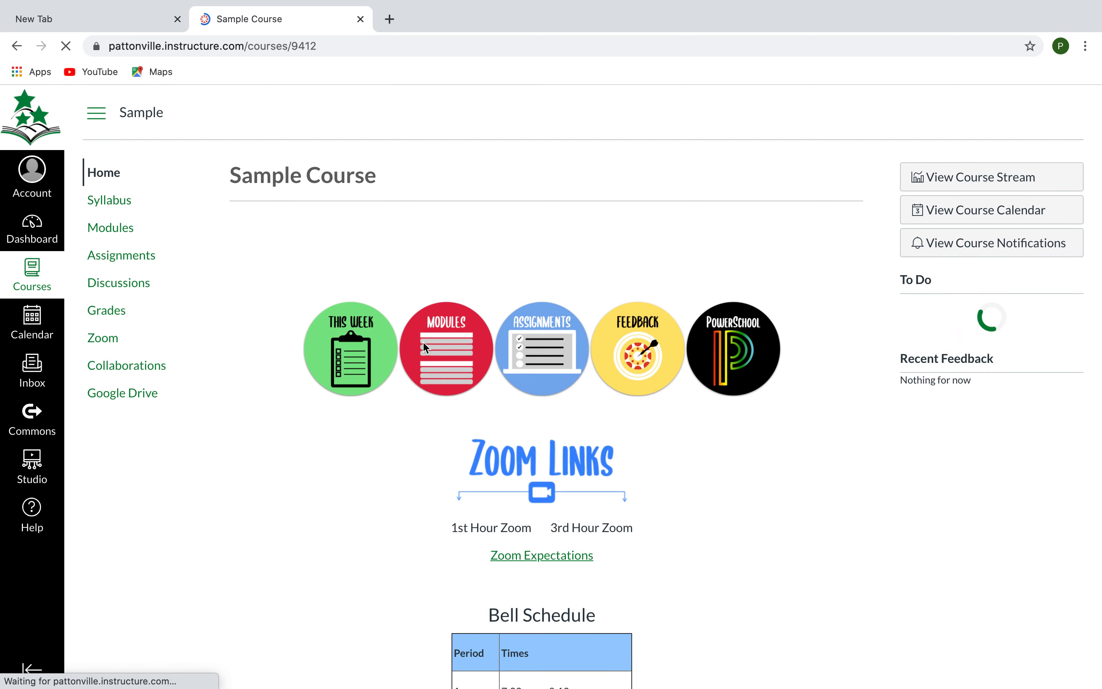
scroll(423, 343, down, 1)
scroll(423, 344, down, 2)
scroll(423, 344, up, 3)
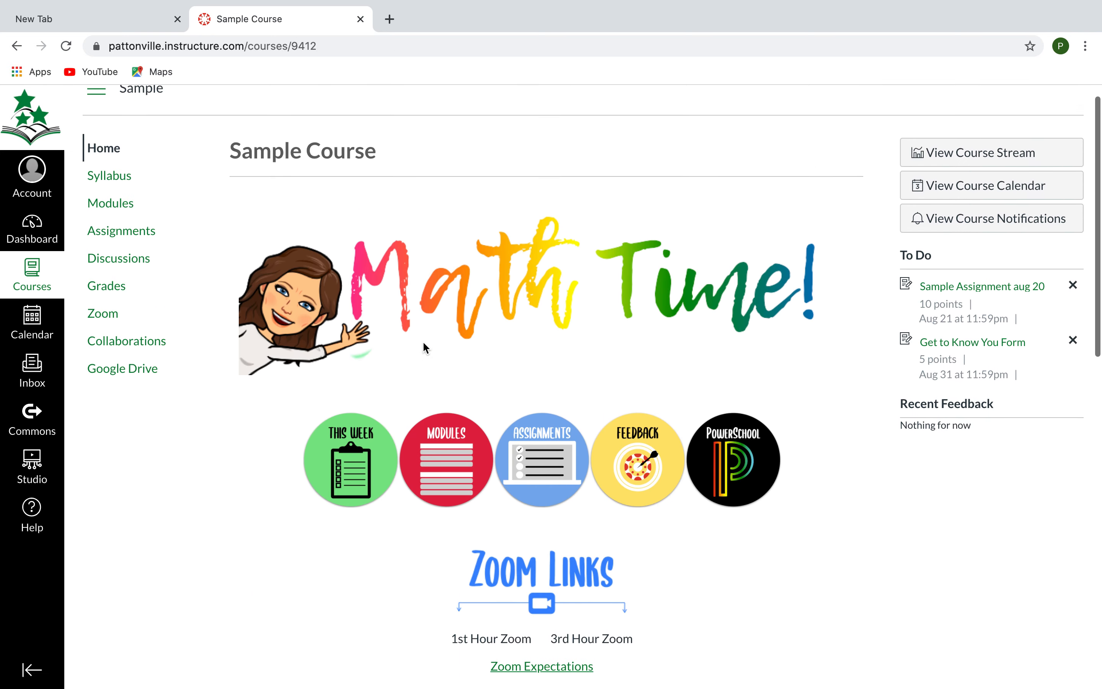
Open the Get to Know You Form assignment from the Modules page and scroll through the embedded form.
click(448, 488)
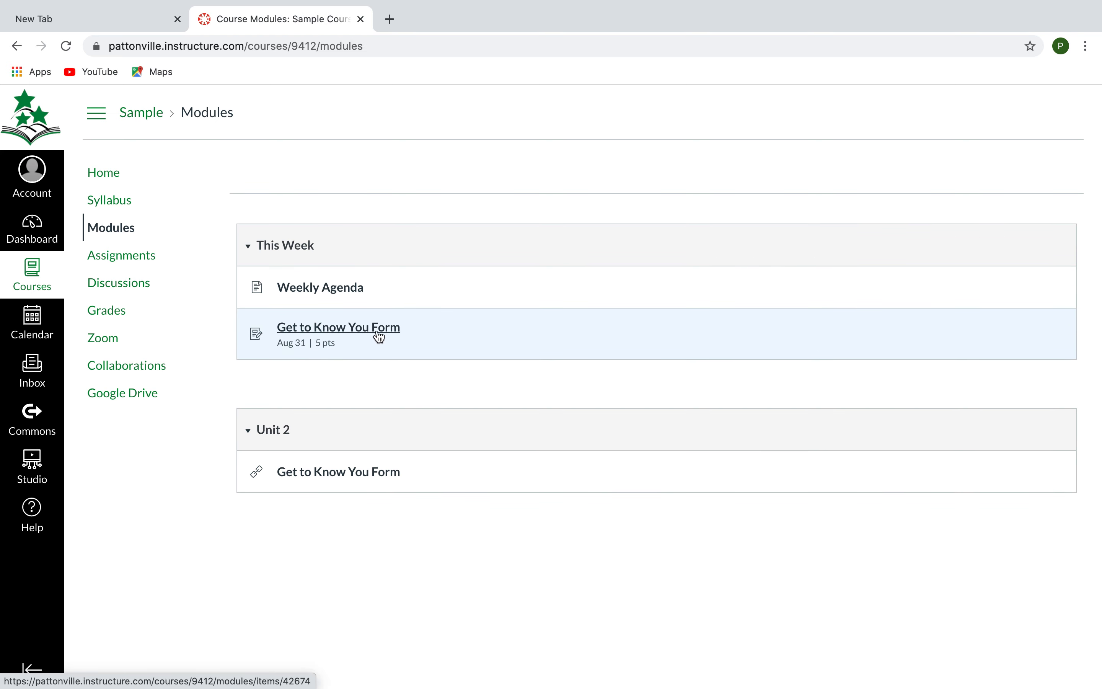
click(364, 335)
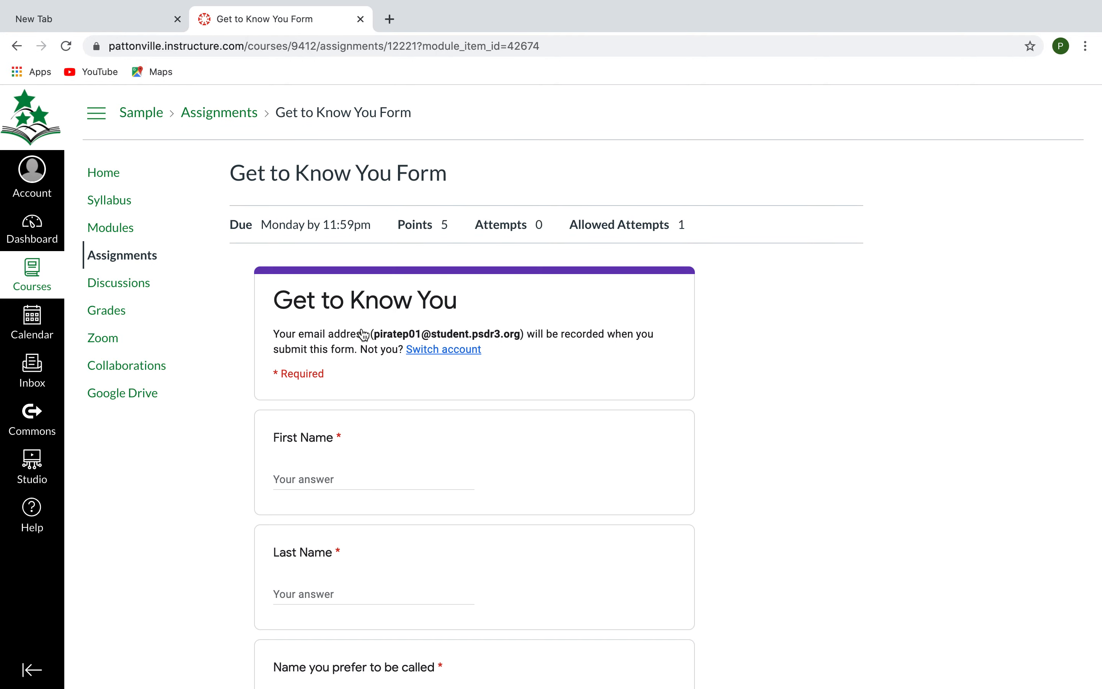
scroll(803, 399, down, 20)
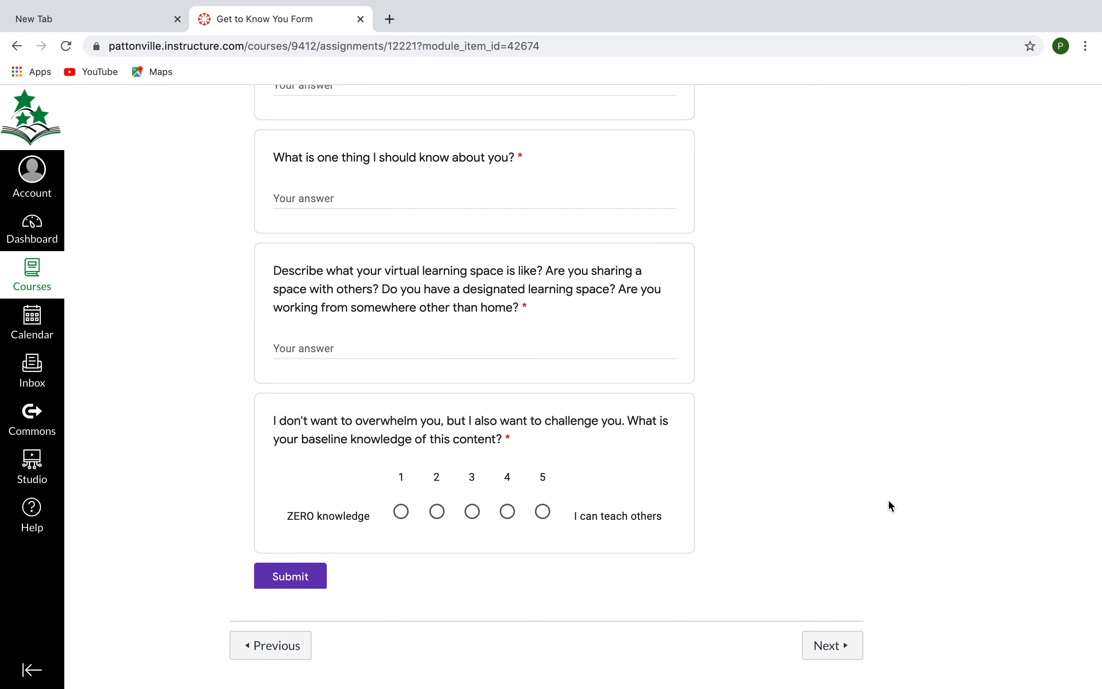
scroll(956, 435, up, 20)
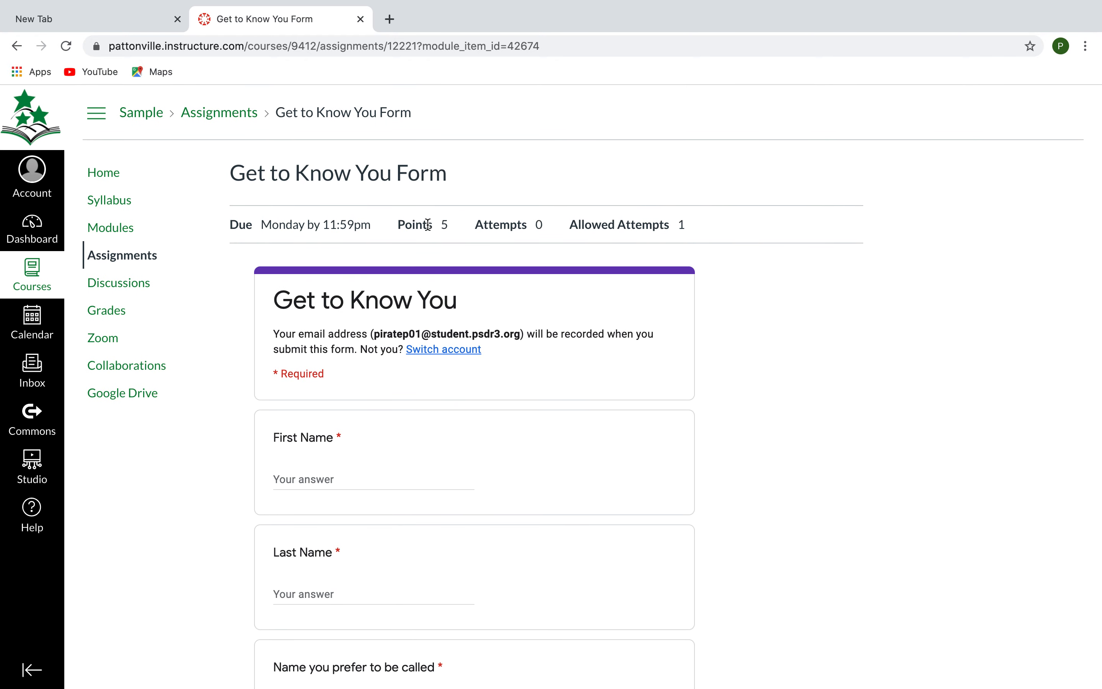
Review the form assignment in the assignments list and in the home page's To Do list, highlighting its due date.
click(220, 112)
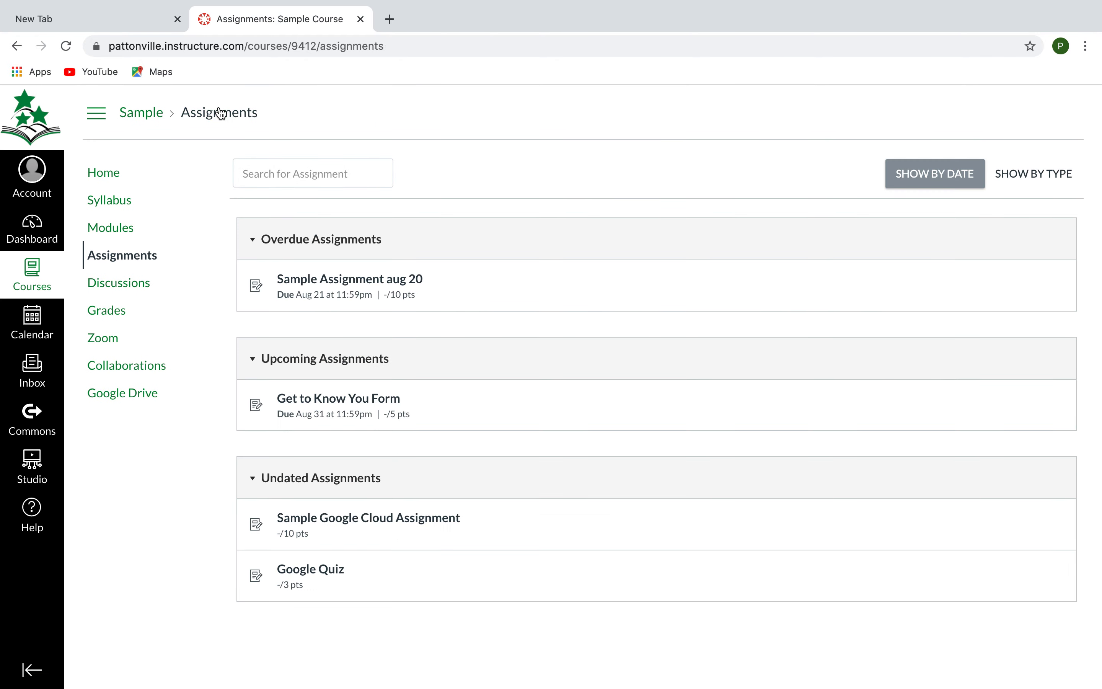
click(101, 179)
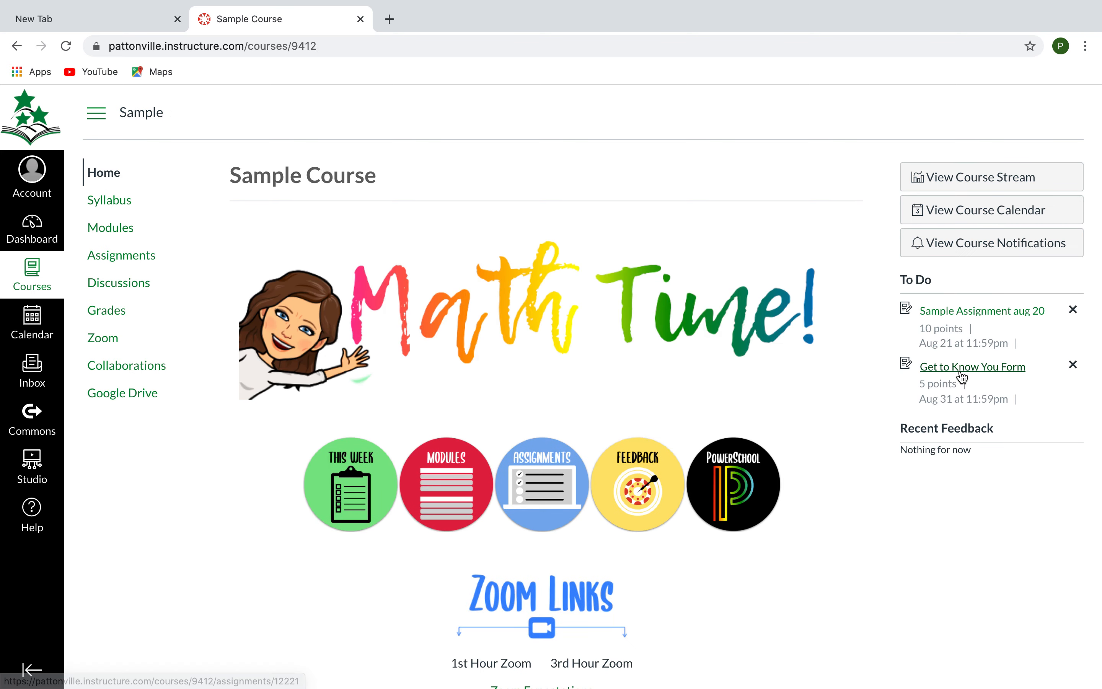
drag(917, 401, 1030, 401)
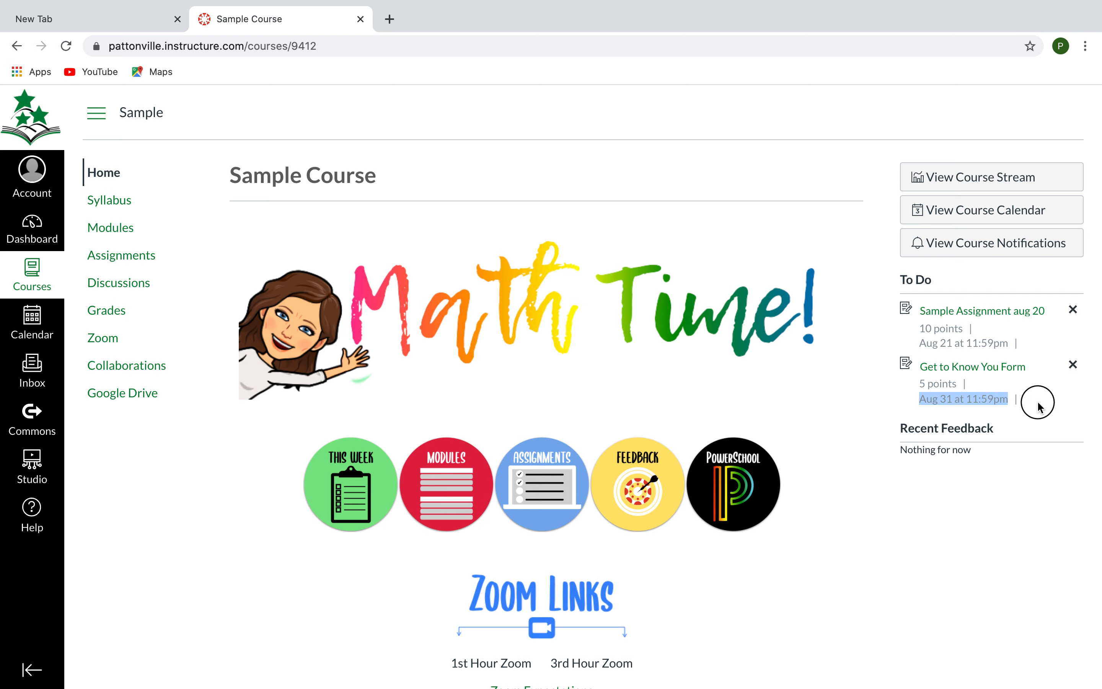